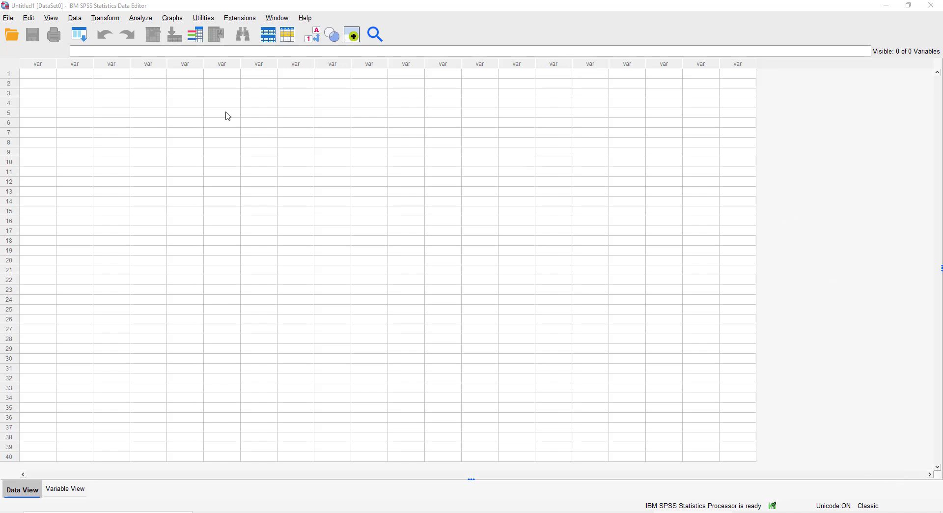
Define the first variable as Asam_Urat with 0 decimals
{"action": "left_click", "coordinate": [39, 74]}
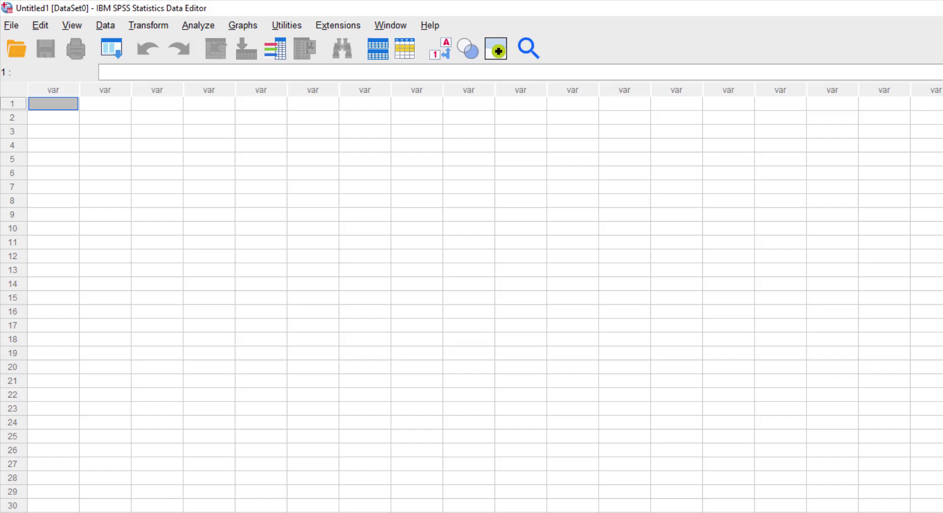
{"action": "left_click", "coordinate": [99, 512]}
{"action": "left_click", "coordinate": [64, 82]}
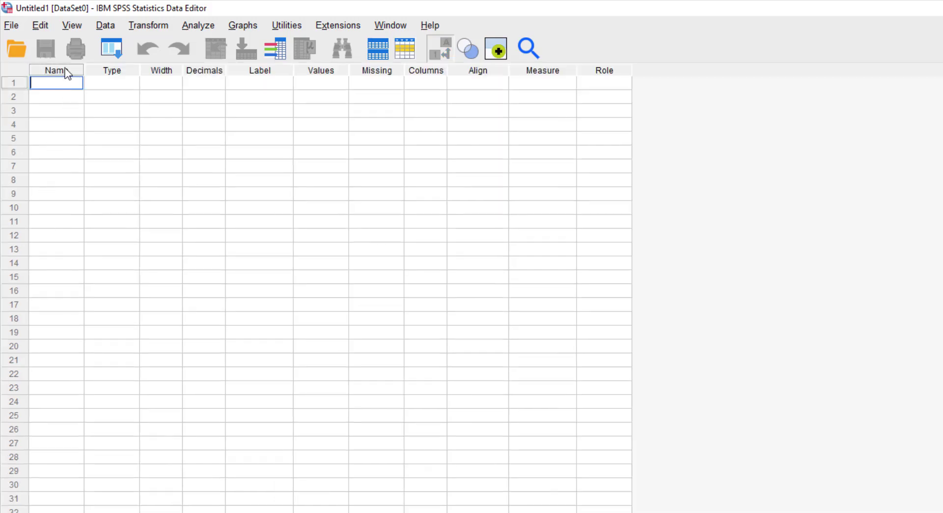
{"action": "type", "text": "Asam_Urat"}
{"action": "key", "text": "Tab"}
{"action": "key", "text": "Tab"}
{"action": "key", "text": "Tab"}
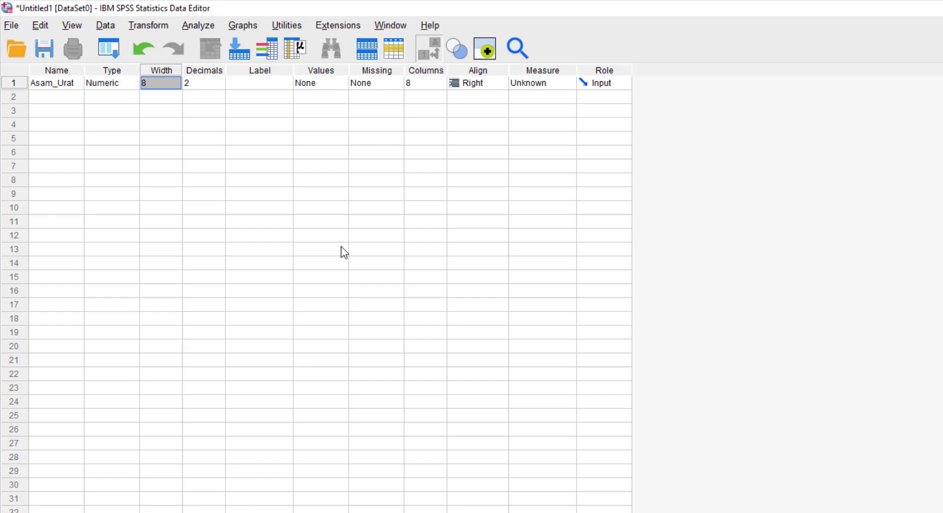
{"action": "type", "text": "0"}
{"action": "key", "text": "Tab"}
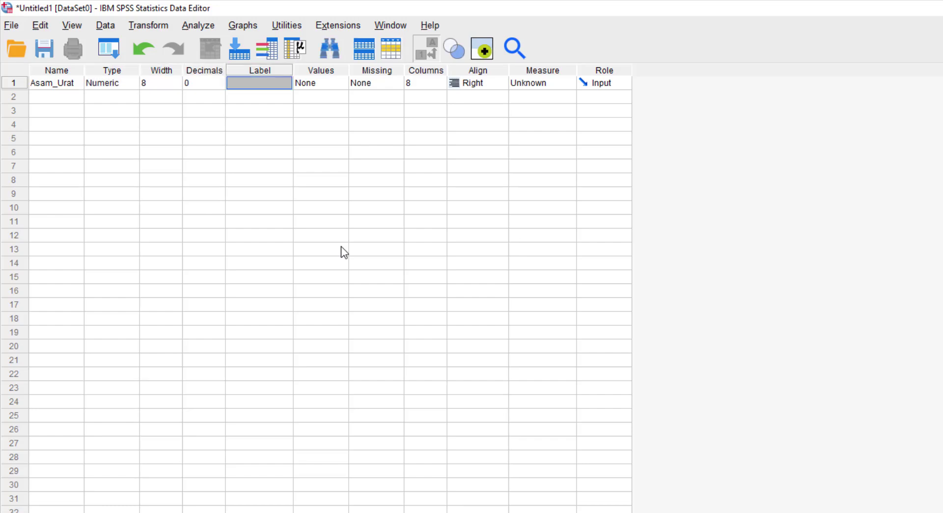
Label the Asam_Urat variable "Asam Urat" and set its measurement level to Scale
{"action": "type", "text": "Asam Urat"}
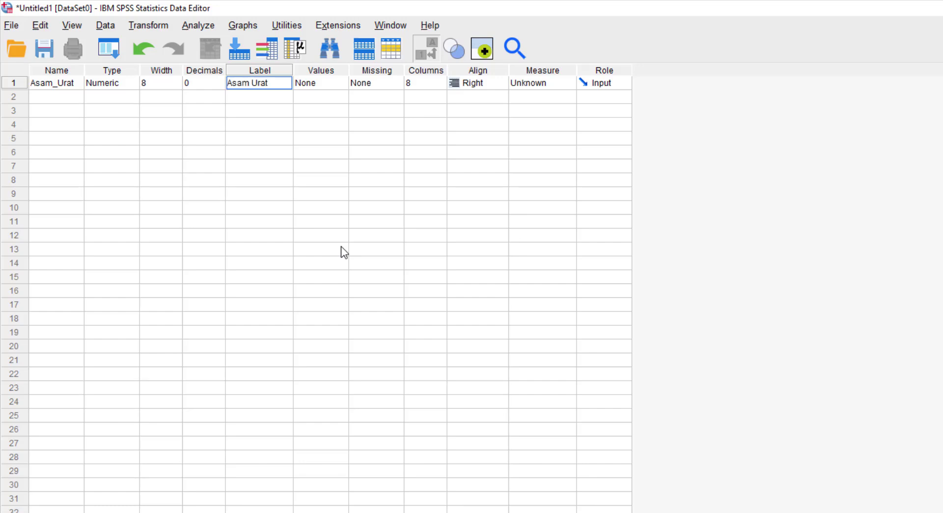
{"action": "key", "text": "Tab"}
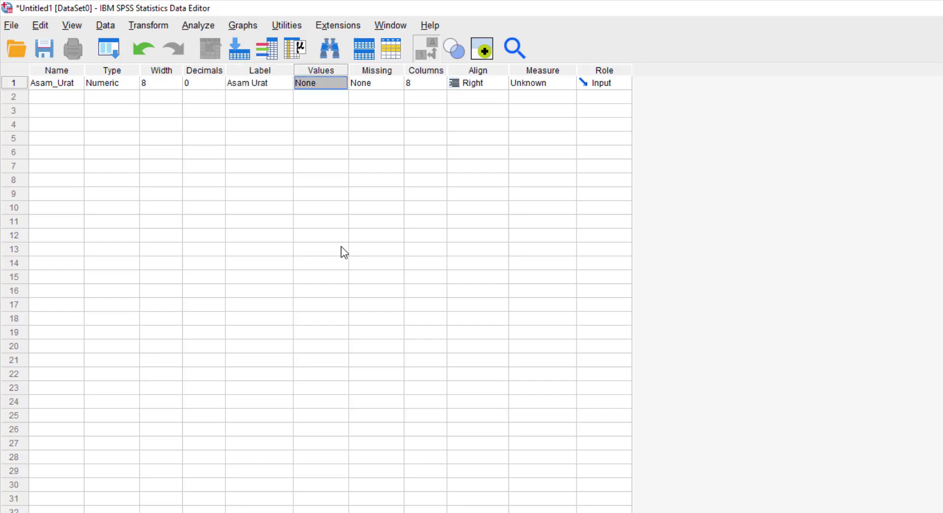
{"action": "key", "text": "Tab"}
{"action": "key", "text": "Tab"}
{"action": "key", "text": "Tab"}
{"action": "key", "text": "Tab"}
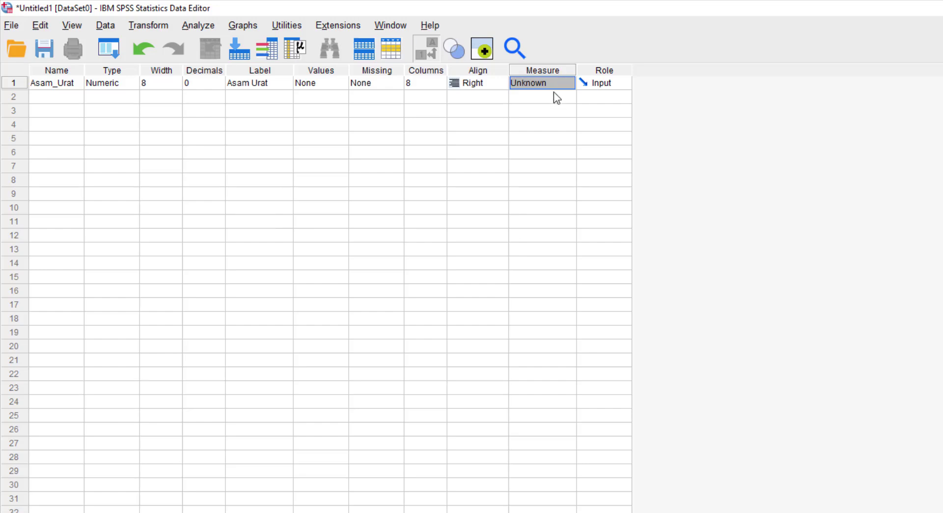
{"action": "left_click", "coordinate": [546, 83]}
{"action": "left_click", "coordinate": [532, 94]}
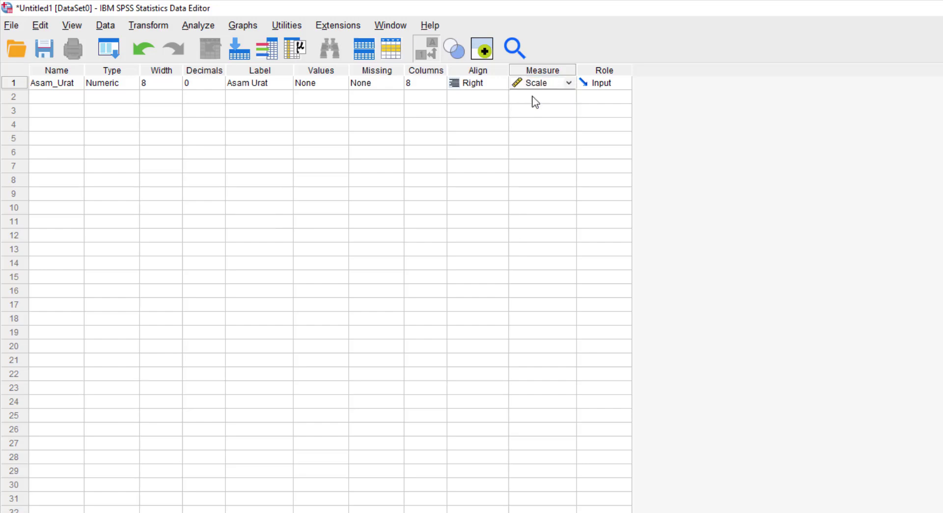
Add a second variable named Konsumsi_Kangkung and widen the column of variable names
{"action": "left_click", "coordinate": [38, 97]}
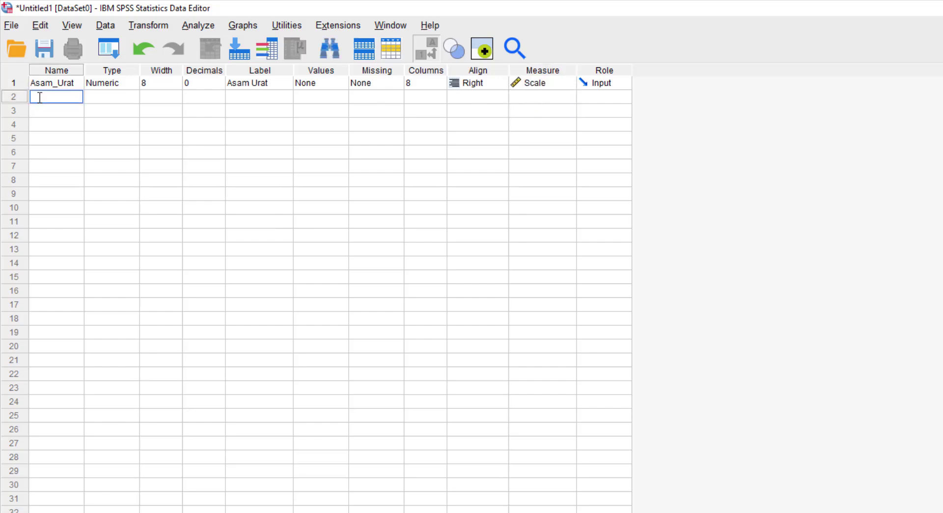
{"action": "type", "text": "Konsumsi_Kan"}
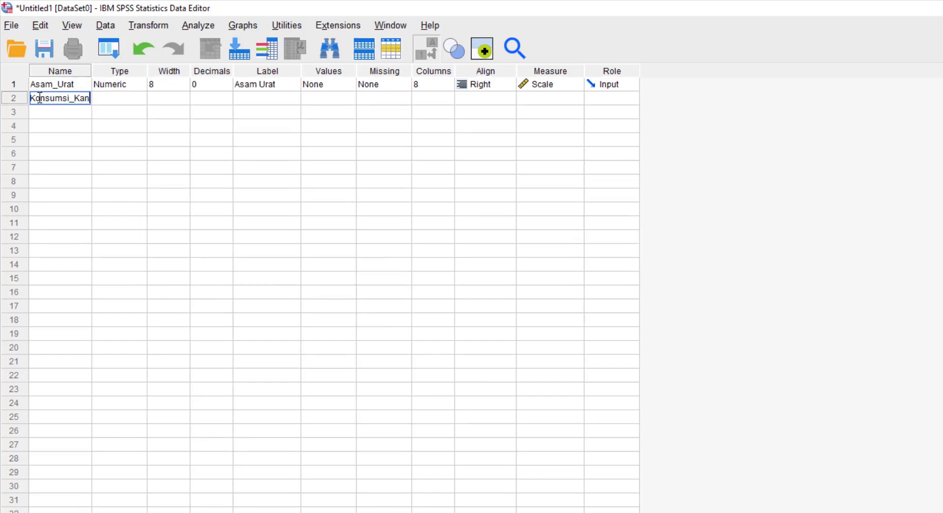
{"action": "type", "text": "gkung"}
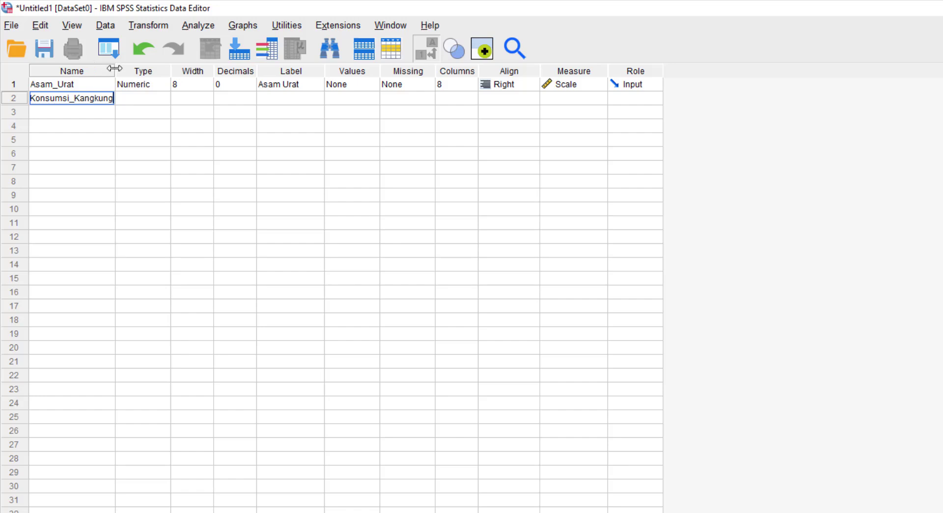
{"action": "left_click_drag", "start_coordinate": [114, 68], "coordinate": [137, 67]}
{"action": "key", "text": "Tab"}
{"action": "key", "text": "Tab"}
Set the decimals of Konsumsi_Kangkung to 0 and label it "Konsumsi Kangkung"
{"action": "left_click", "coordinate": [262, 98]}
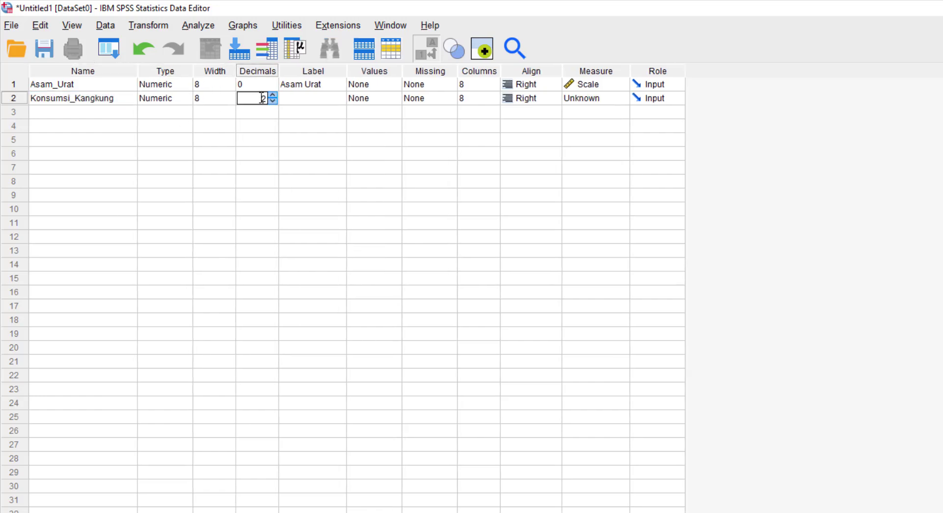
{"action": "type", "text": "0"}
{"action": "left_click", "coordinate": [272, 101]}
{"action": "left_click", "coordinate": [273, 100]}
{"action": "left_click", "coordinate": [290, 98]}
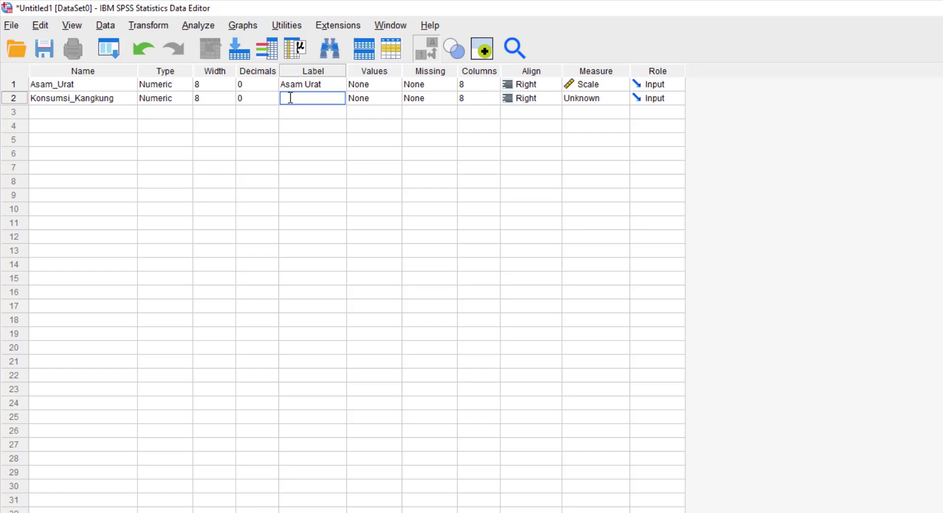
{"action": "type", "text": "Konsumsi Kangkung"}
{"action": "key", "text": "Tab"}
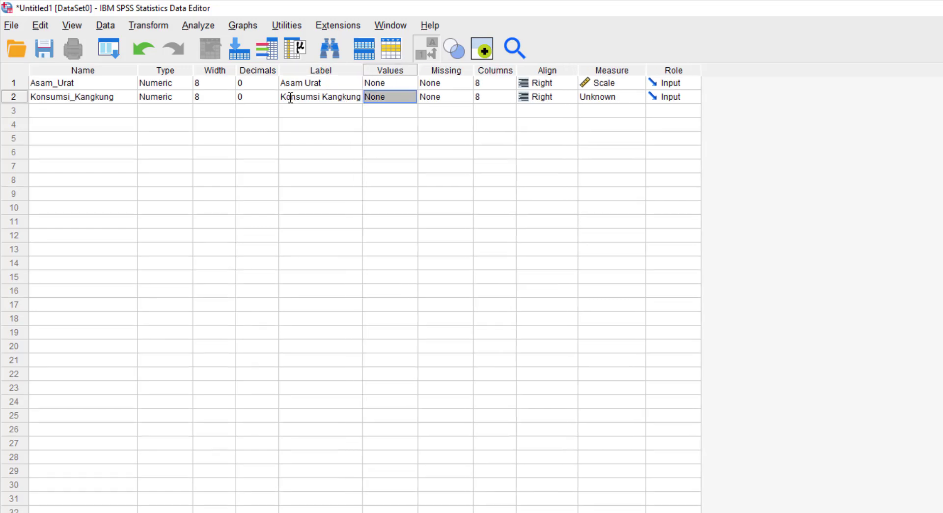
Define a value label for Konsumsi_Kangkung that assigns "Konsumsi" to value 1
{"action": "left_click", "coordinate": [404, 94]}
{"action": "left_click", "coordinate": [407, 97]}
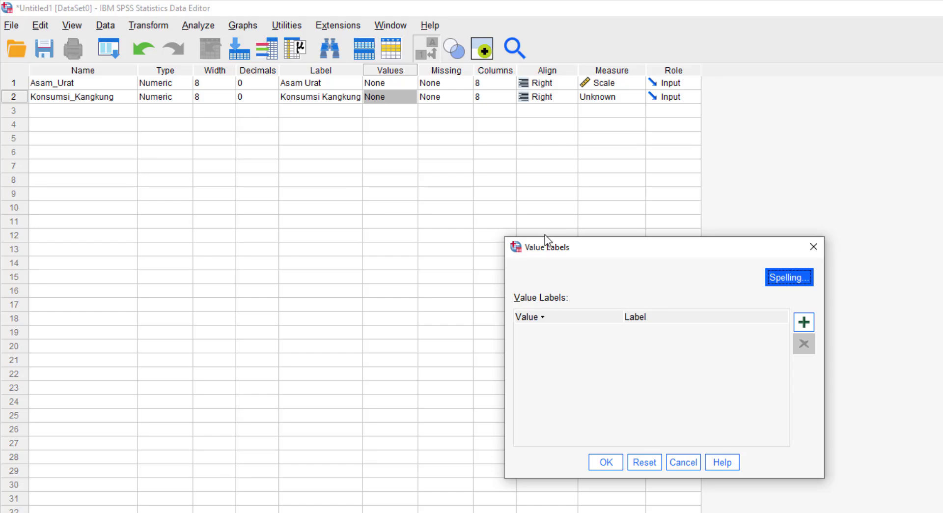
{"action": "left_click_drag", "start_coordinate": [547, 252], "coordinate": [397, 148]}
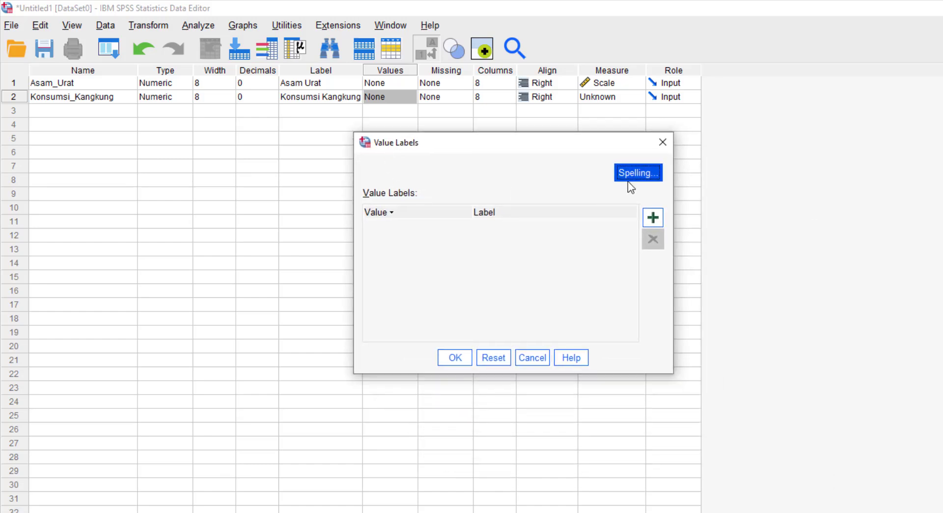
{"action": "left_click", "coordinate": [654, 218]}
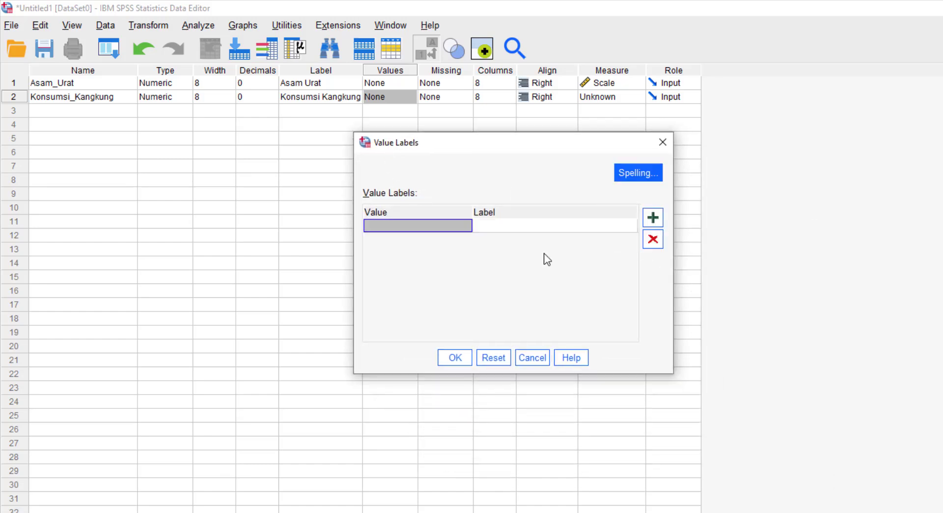
{"action": "left_click", "coordinate": [410, 228]}
{"action": "type", "text": "1"}
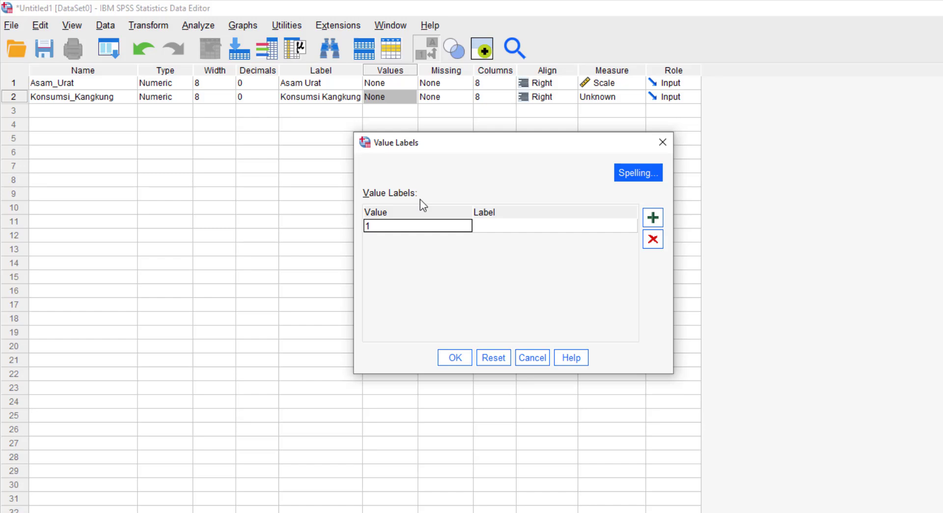
{"action": "left_click", "coordinate": [526, 228]}
{"action": "type", "text": "Konsumsi"}
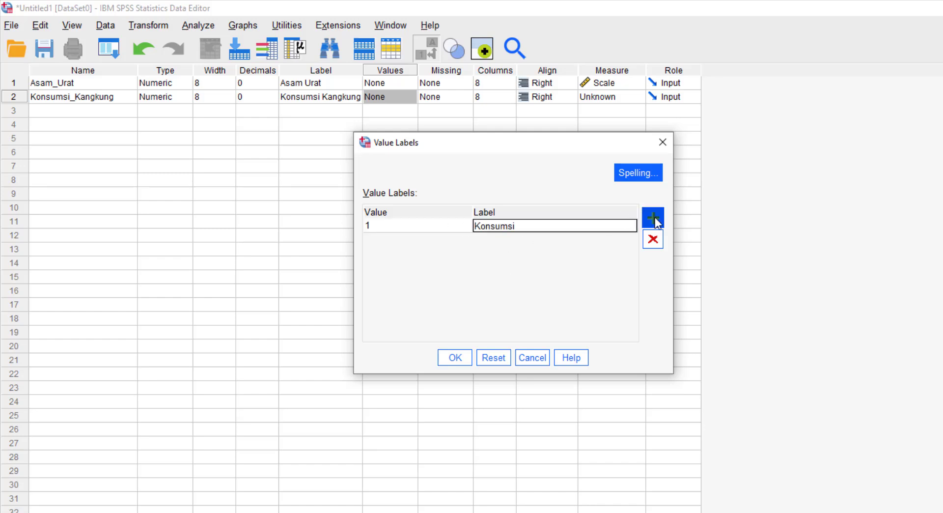
Add the value label 2 = "Tidak Konsumsi" to Konsumsi_Kangkung and set its measurement level to Scale
{"action": "left_click", "coordinate": [653, 217]}
{"action": "type", "text": "2"}
{"action": "left_click", "coordinate": [502, 241]}
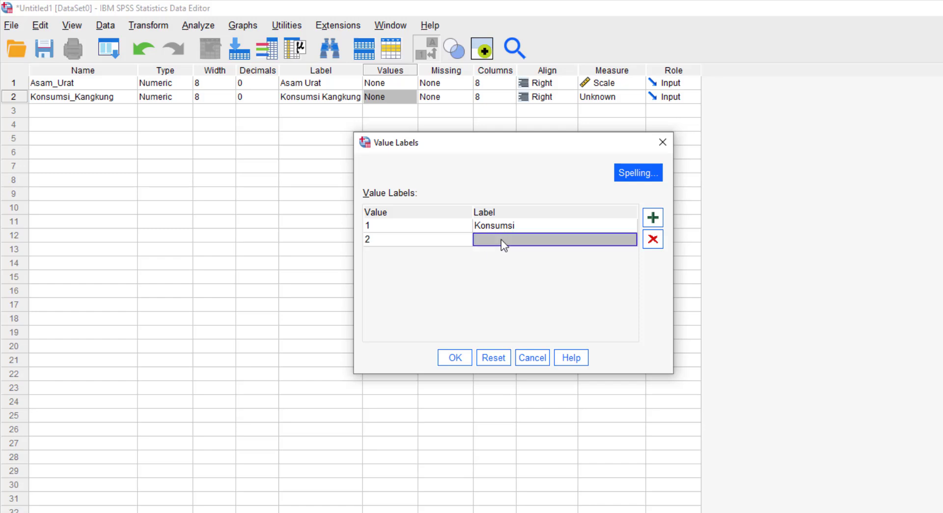
{"action": "type", "text": "T"}
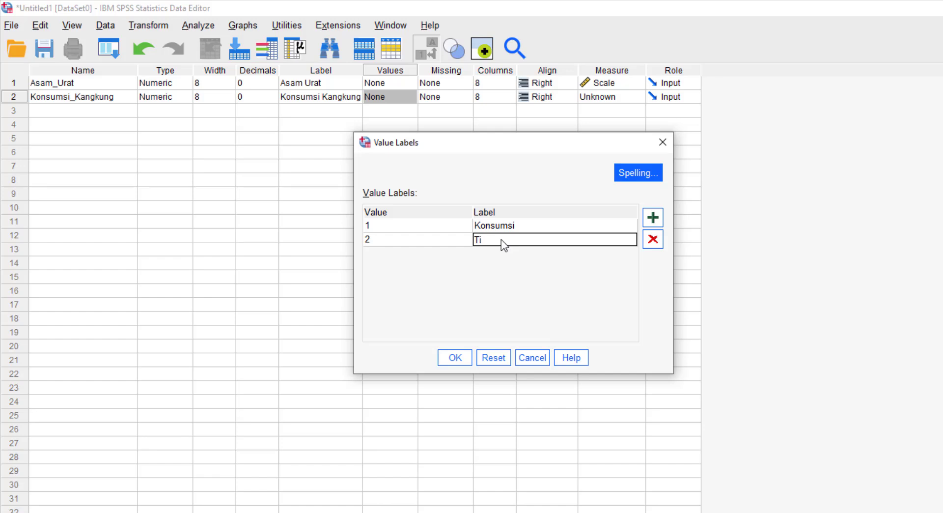
{"action": "type", "text": "idak Konsumsi"}
{"action": "left_click", "coordinate": [455, 358]}
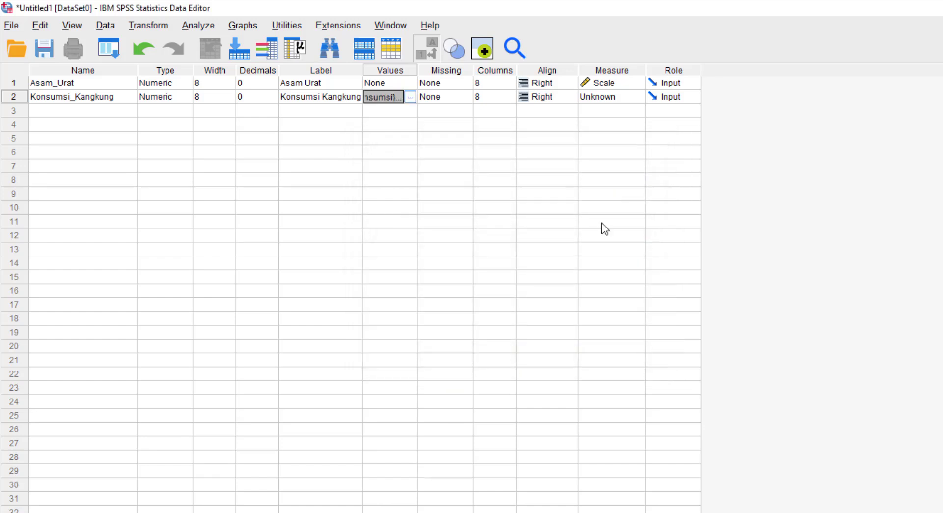
{"action": "left_click", "coordinate": [611, 101]}
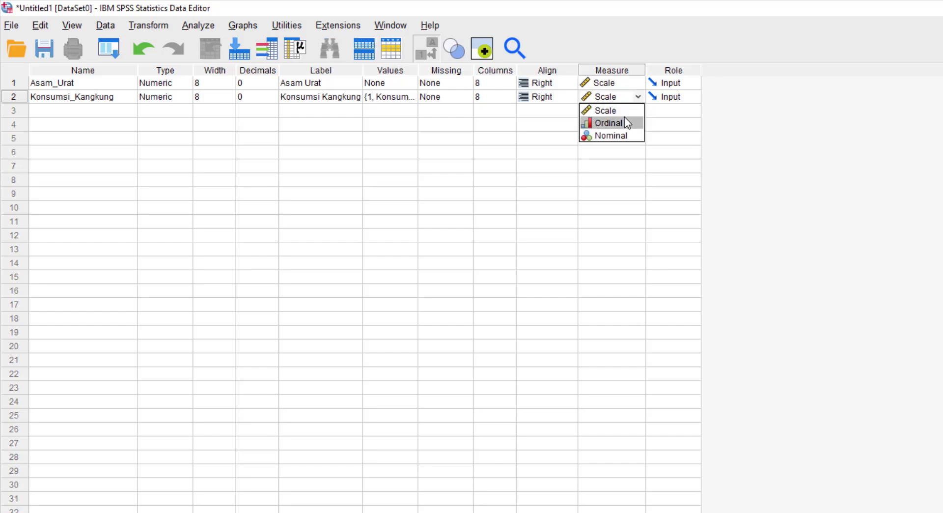
{"action": "left_click", "coordinate": [622, 109]}
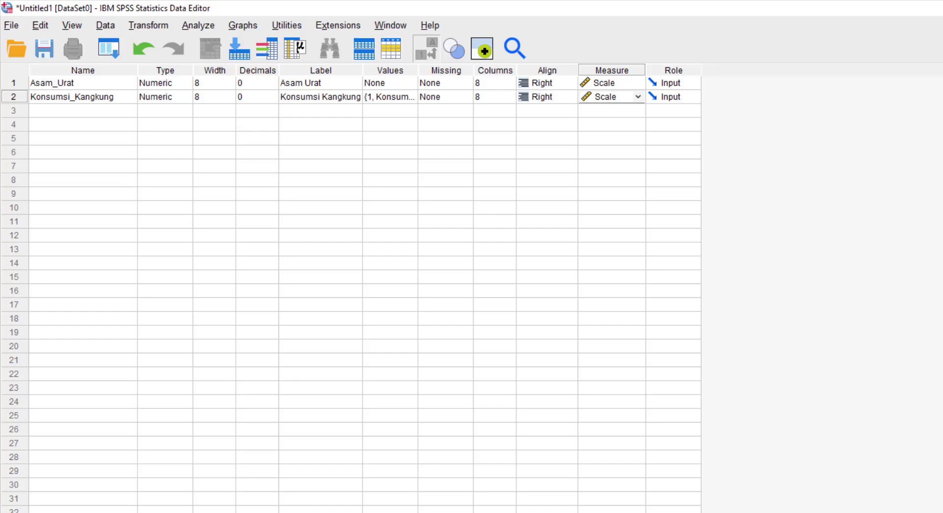
Widen both data columns to fit their full variable names and enter 6.8 as the first Asam_Urat value
{"action": "left_click", "coordinate": [30, 512]}
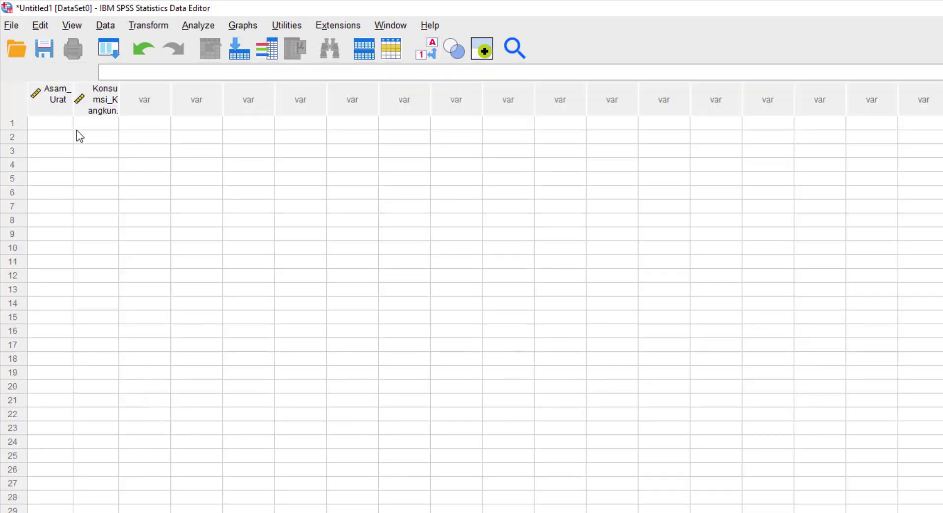
{"action": "left_click_drag", "start_coordinate": [72, 104], "coordinate": [229, 88]}
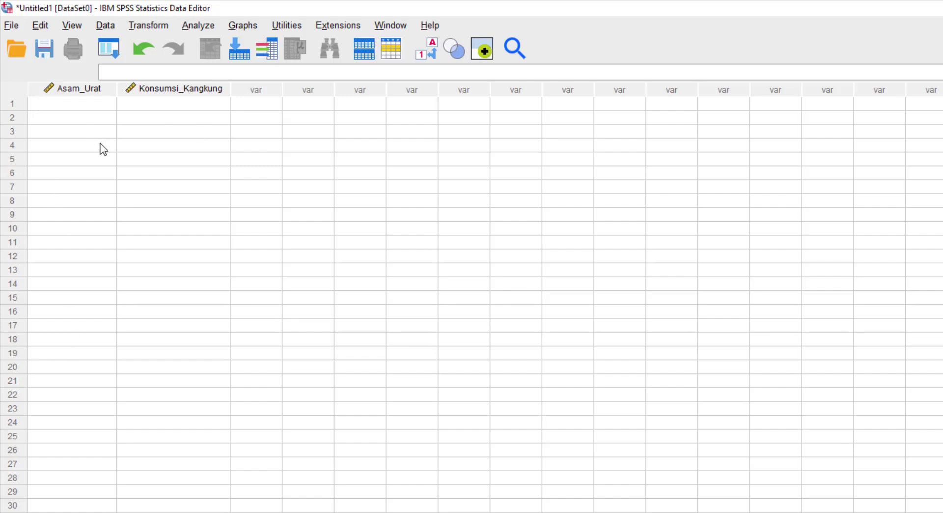
{"action": "left_click", "coordinate": [70, 104]}
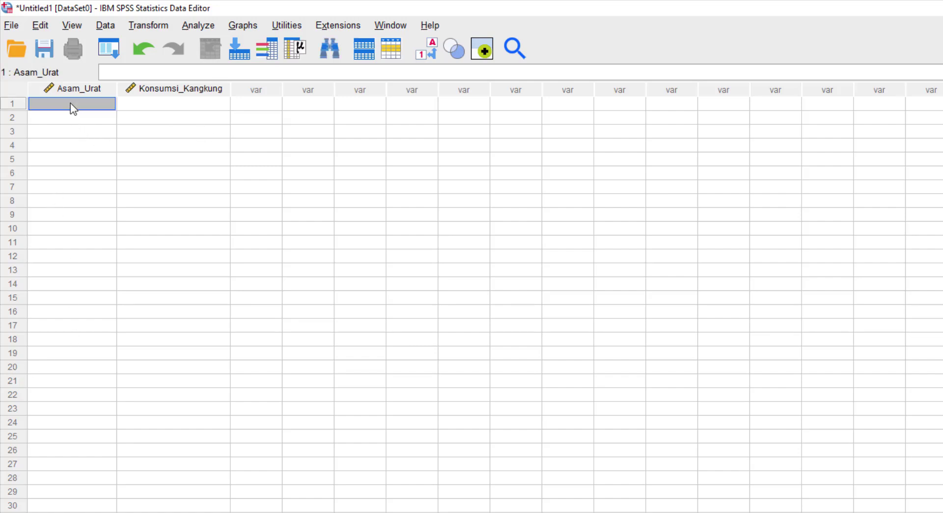
{"action": "type", "text": "6.6"}
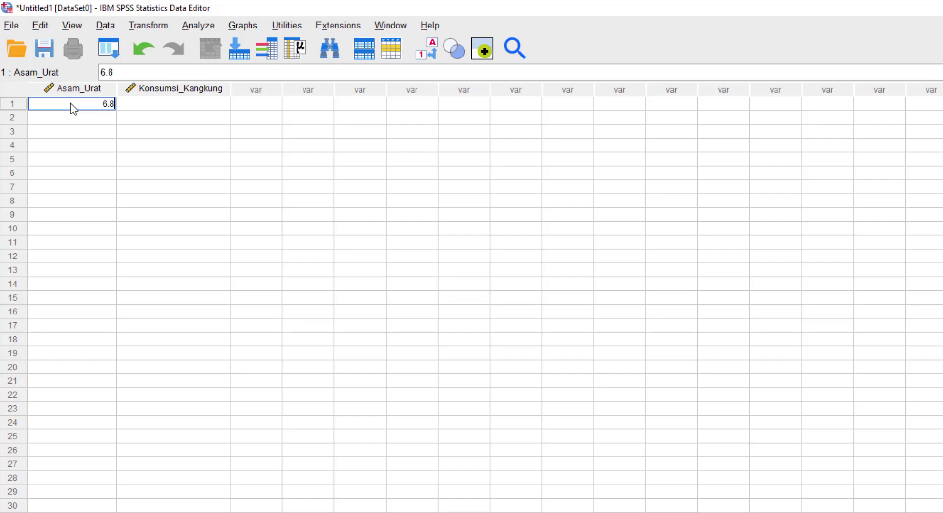
{"action": "key", "text": "Tab"}
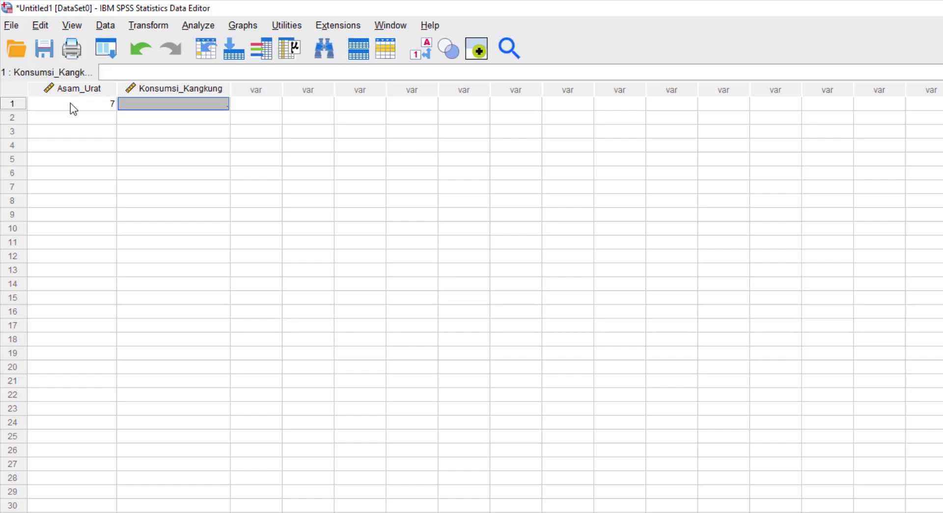
Re-enter 6.8 in the first Asam_Urat case and inspect the stored value of that cell
{"action": "left_click", "coordinate": [86, 102]}
{"action": "type", "text": "6.8"}
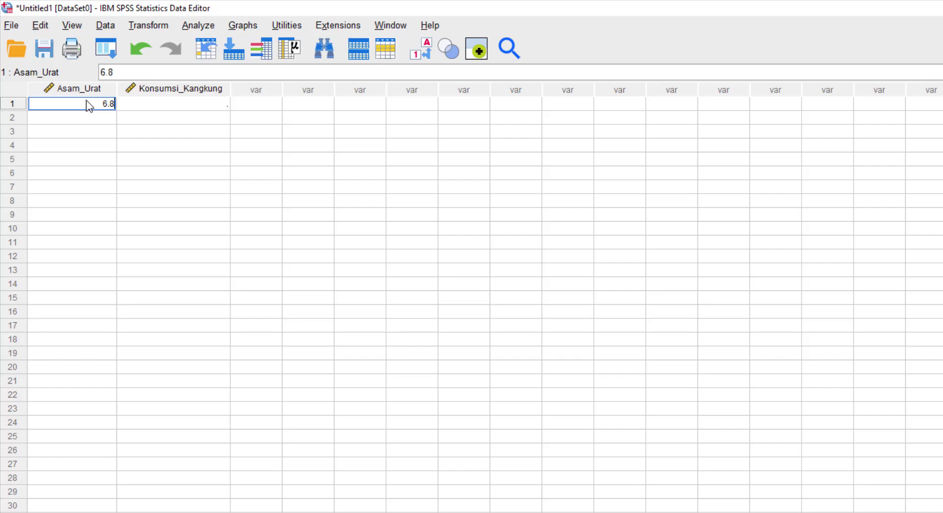
{"action": "key", "text": "Tab"}
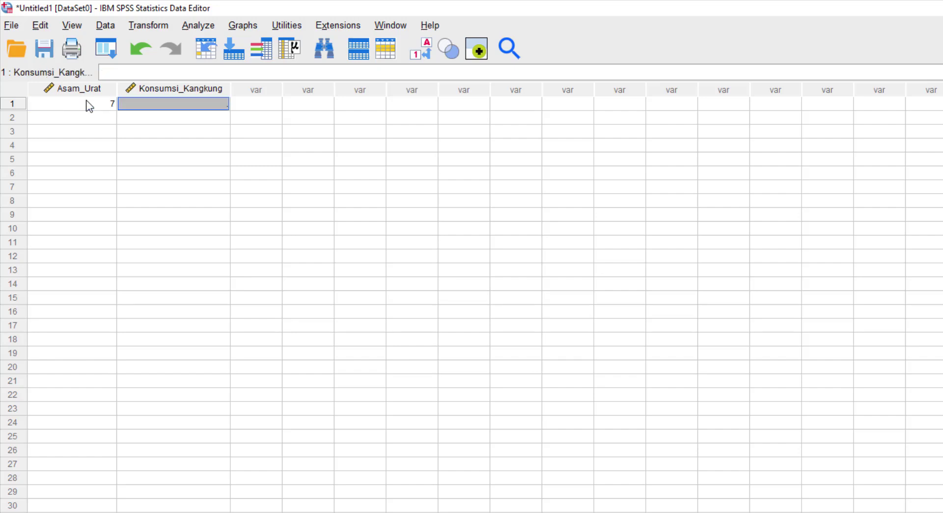
{"action": "left_click", "coordinate": [87, 103]}
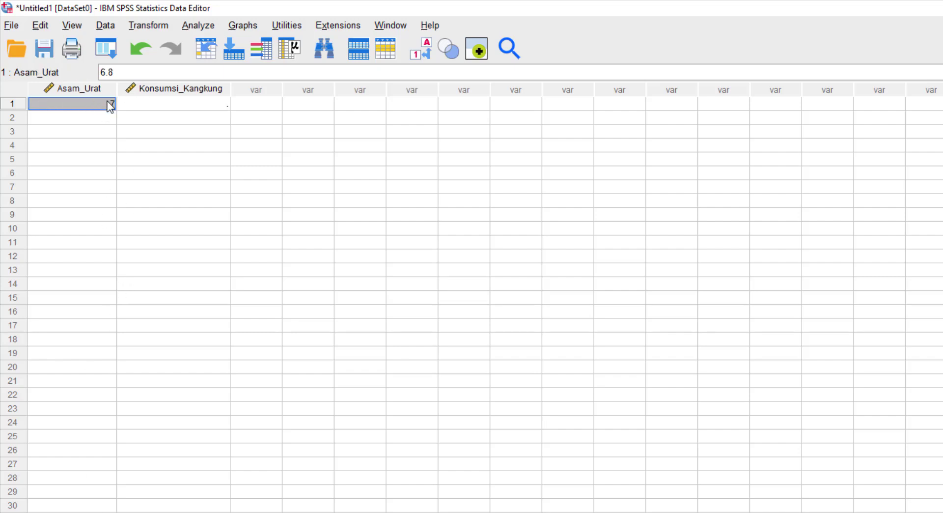
{"action": "left_click_drag", "start_coordinate": [120, 76], "coordinate": [75, 72]}
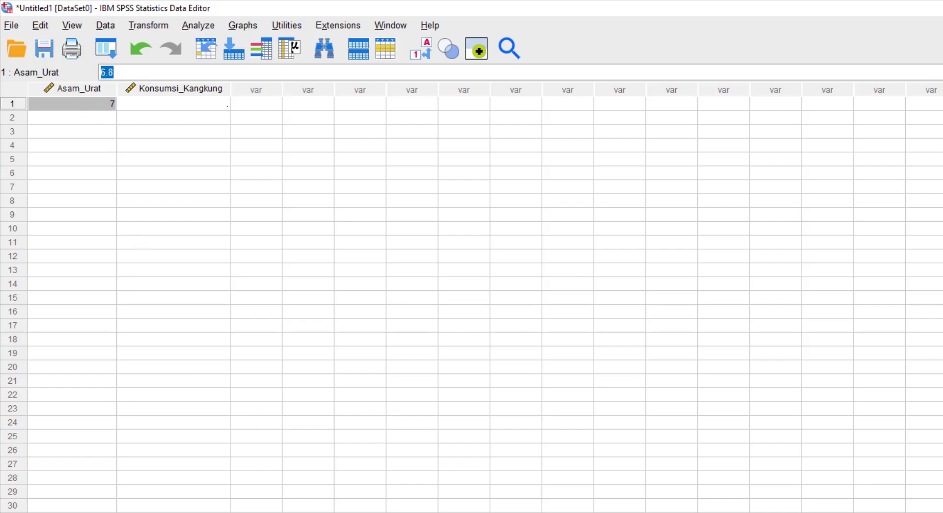
Set the number of decimals for Konsumsi_Kangkung to 2
{"action": "left_click", "coordinate": [81, 512]}
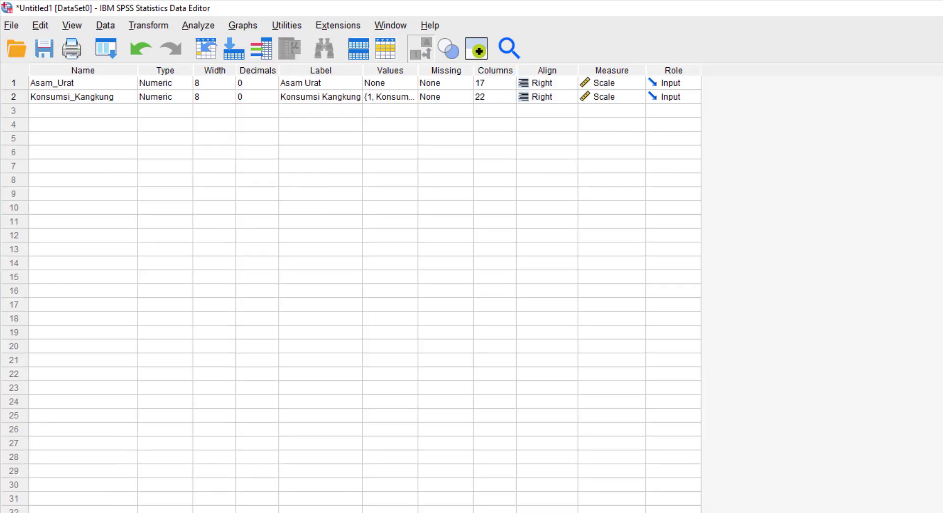
{"action": "left_click", "coordinate": [252, 96]}
{"action": "left_click", "coordinate": [273, 93]}
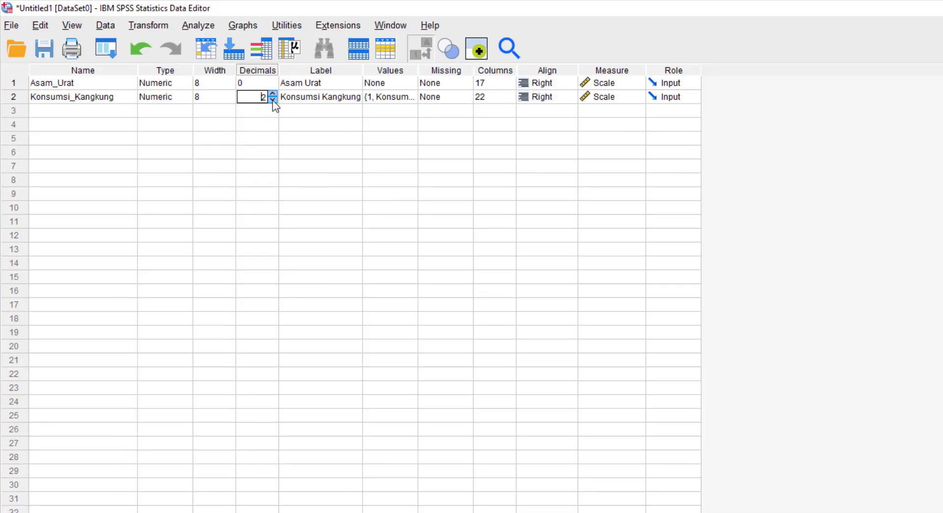
{"action": "left_click", "coordinate": [273, 94]}
{"action": "key", "text": "ctrl+t"}
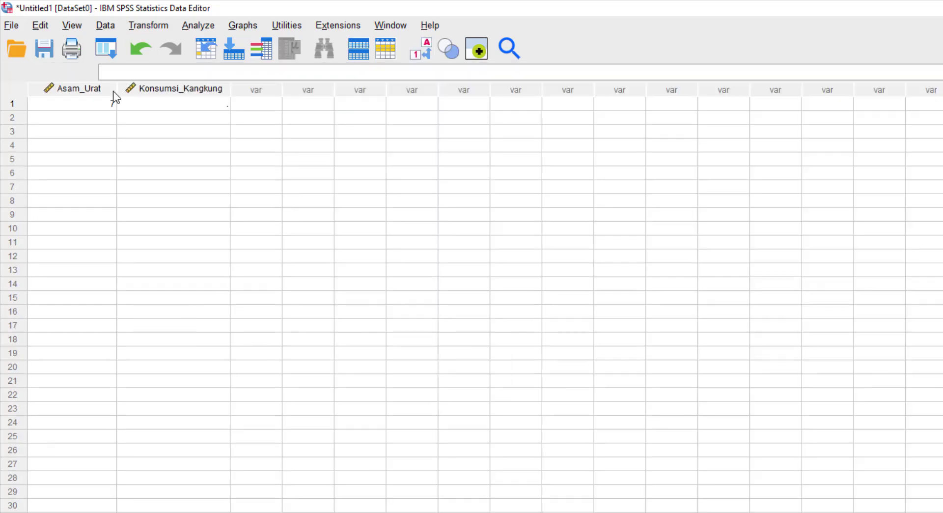
Enter 6.8 again as the Asam_Urat value of case 1 and reselect that cell
{"action": "left_click", "coordinate": [102, 103]}
{"action": "type", "text": "6.8"}
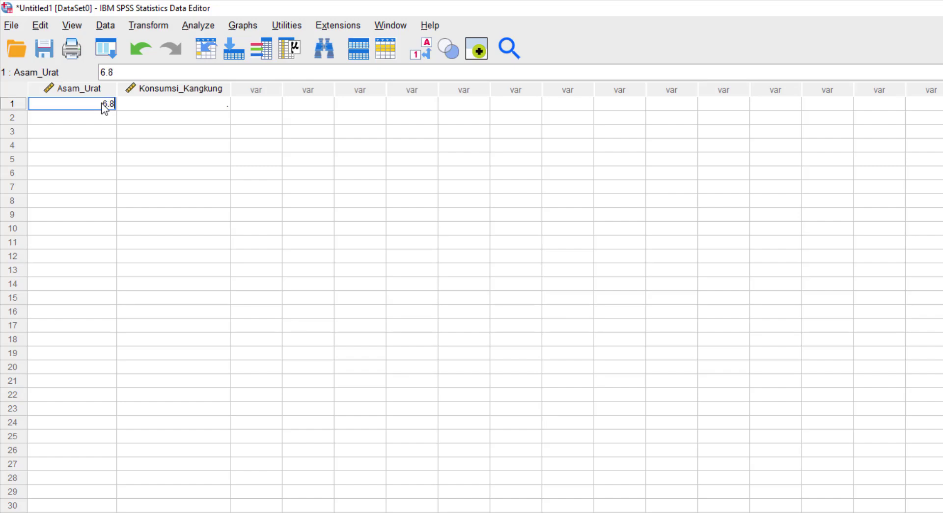
{"action": "key", "text": "Tab"}
{"action": "left_click", "coordinate": [101, 104]}
Set the number of decimals for Konsumsi_Kangkung to 0 in the variable definitions
{"action": "key", "text": "ctrl+t"}
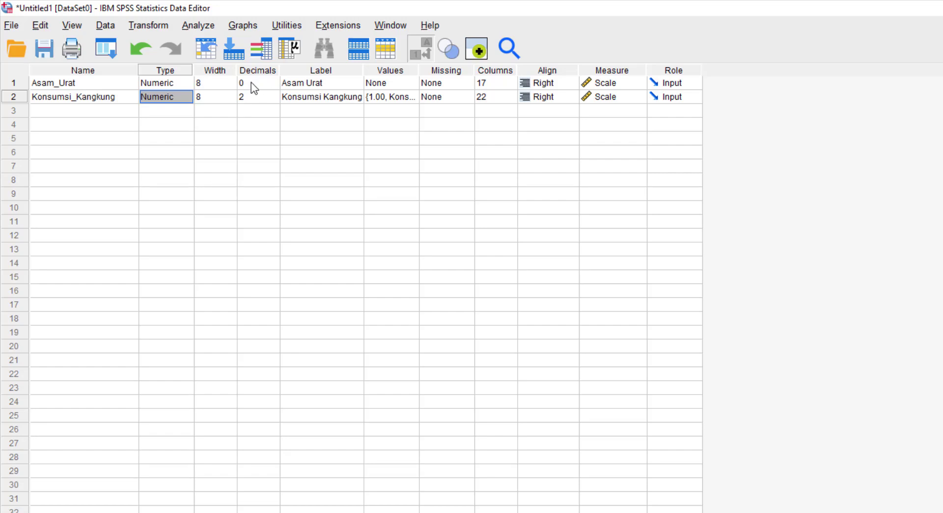
{"action": "left_click", "coordinate": [261, 101]}
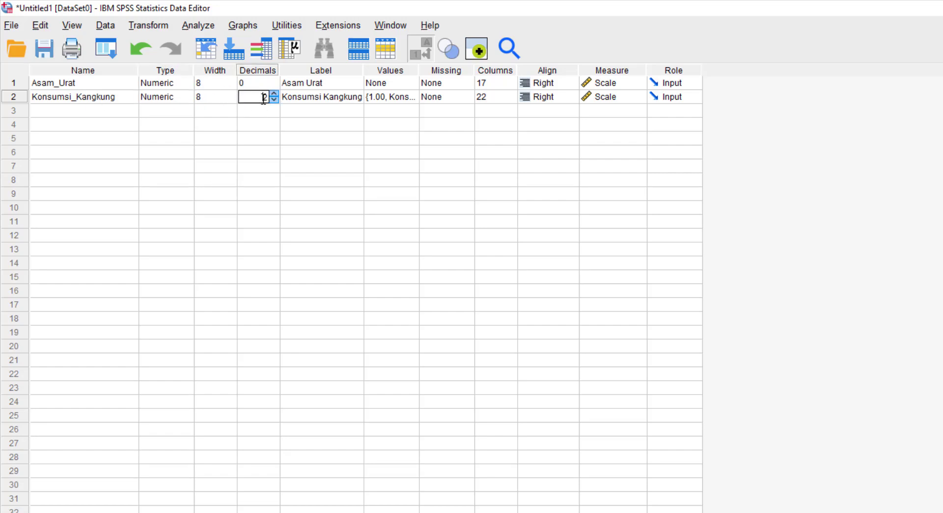
{"action": "left_click", "coordinate": [236, 111]}
{"action": "left_click", "coordinate": [259, 100]}
{"action": "left_click", "coordinate": [270, 96]}
{"action": "left_click", "coordinate": [273, 99]}
{"action": "left_click", "coordinate": [274, 99]}
Set the number of decimals for Asam_Urat to 2
{"action": "left_click", "coordinate": [267, 83]}
{"action": "type", "text": "2"}
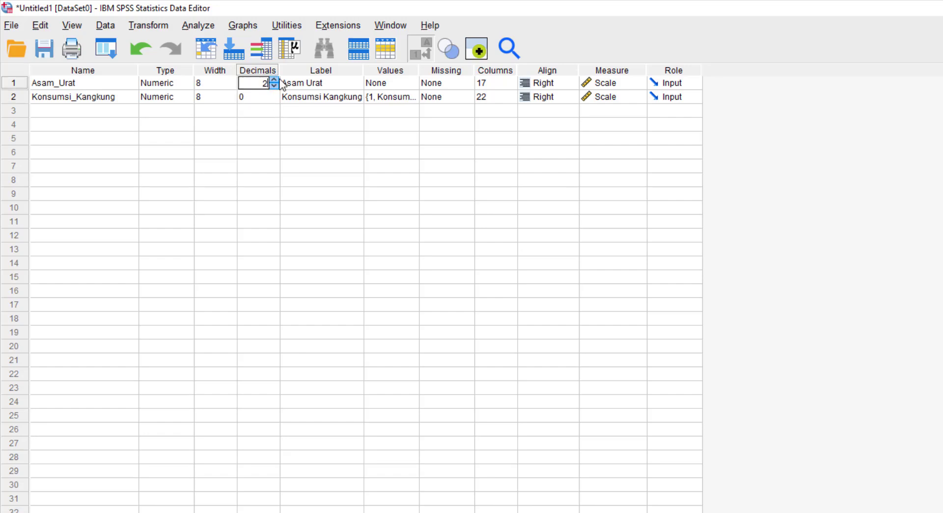
{"action": "key", "text": "Tab"}
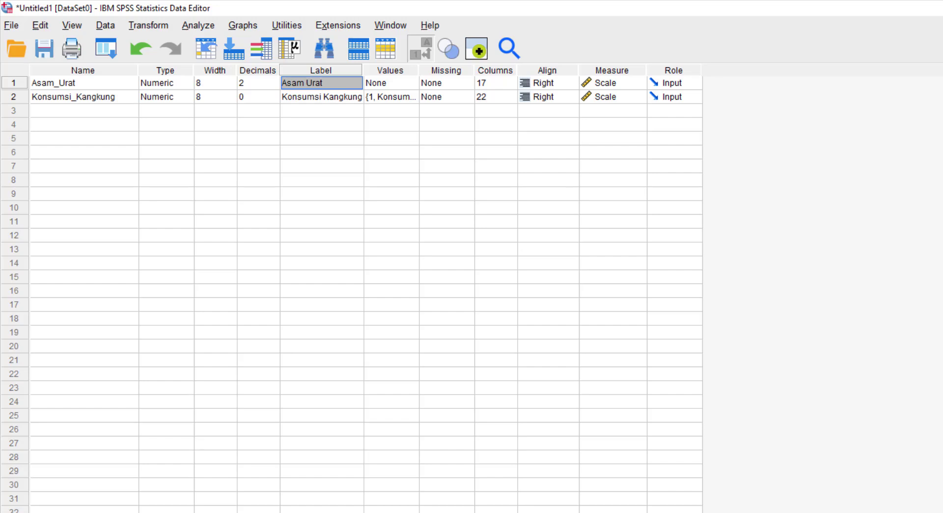
Set Konsumsi_Kangkung to 1 (Konsumsi) for case 1 and fill case 2 with Asam_Urat 6.5 and Konsumsi
{"action": "key", "text": "ctrl+t"}
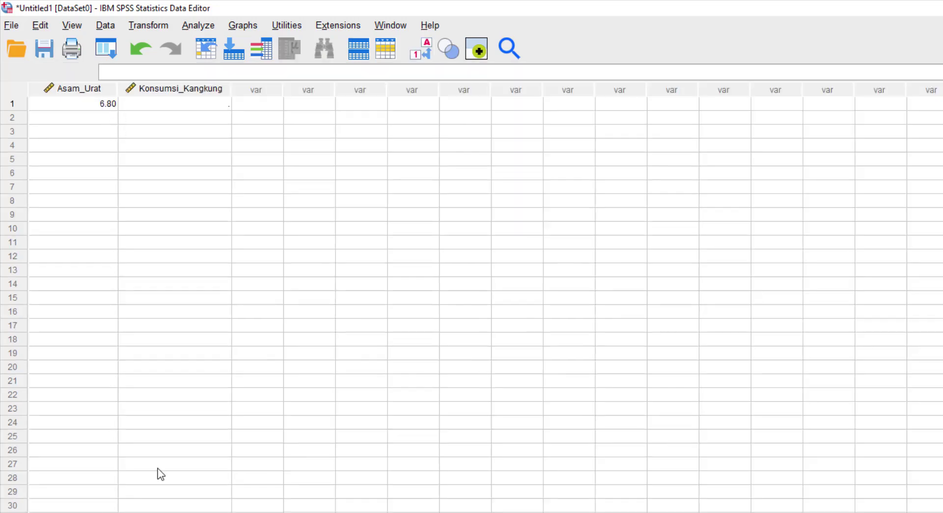
{"action": "left_click", "coordinate": [175, 102]}
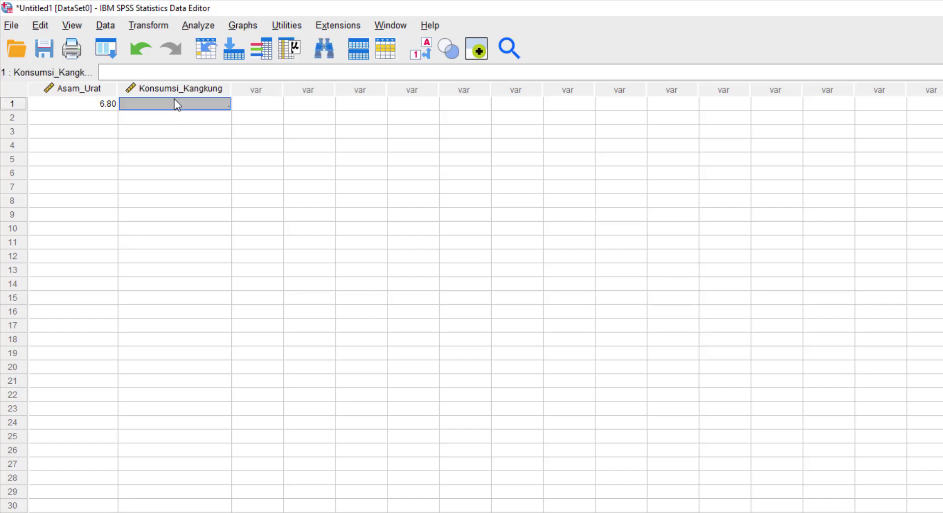
{"action": "type", "text": "1"}
{"action": "key", "text": "Tab"}
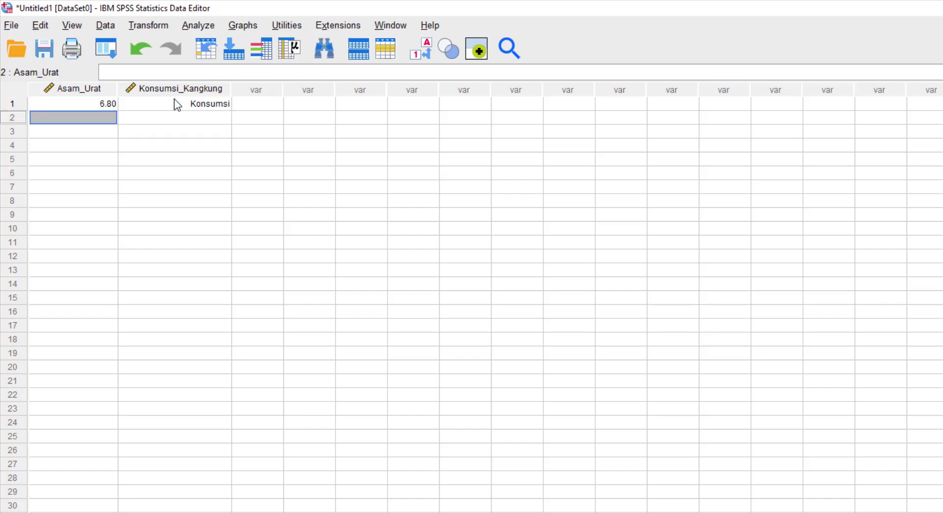
{"action": "type", "text": "6.5"}
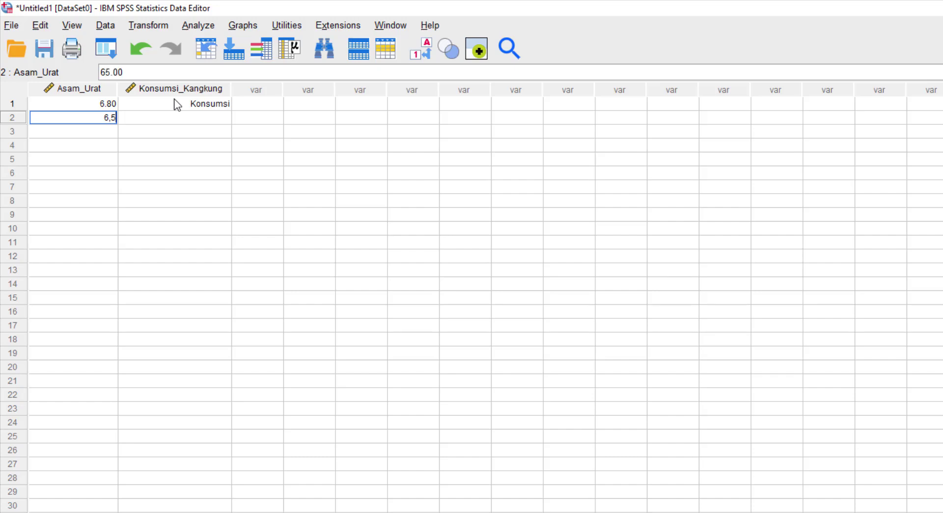
{"action": "key", "text": "Tab"}
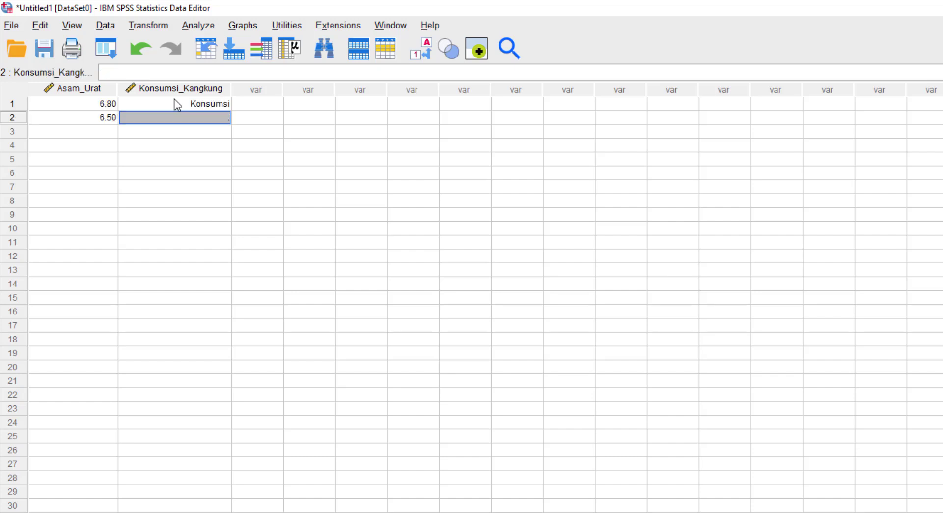
{"action": "type", "text": "KO"}
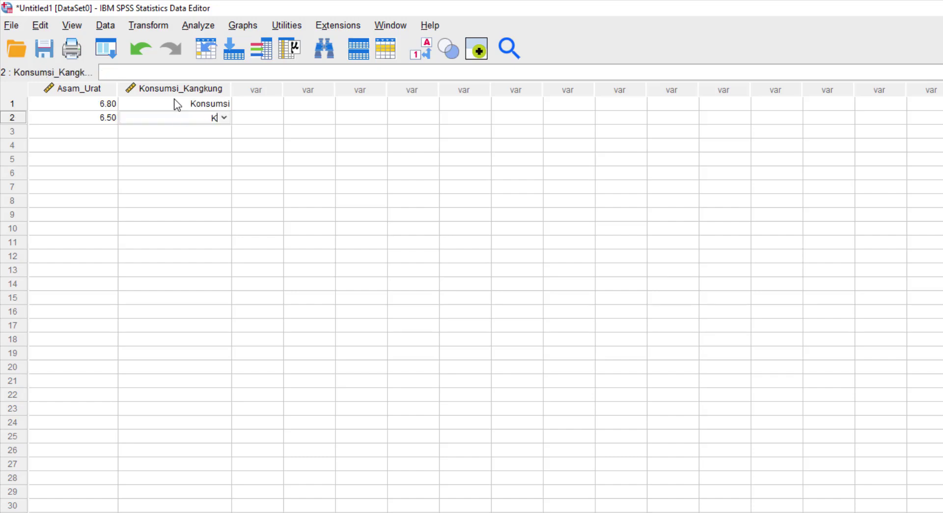
{"action": "key", "text": "Return"}
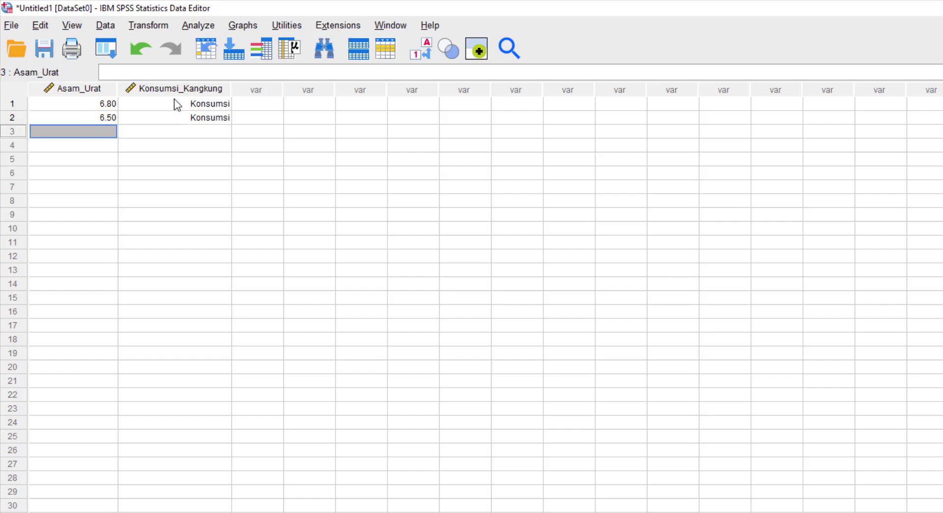
Enter Asam_Urat values 6.6 and 7.0 for cases 3 and 4, each with Konsumsi_Kangkung set to Konsumsi
{"action": "type", "text": "6.6"}
{"action": "key", "text": "Tab"}
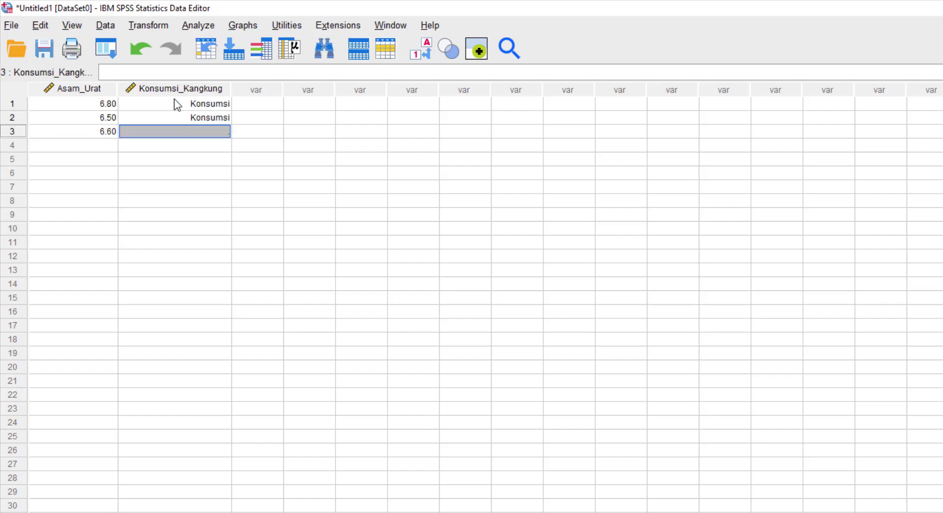
{"action": "type", "text": "Konsumsi"}
{"action": "key", "text": "Return"}
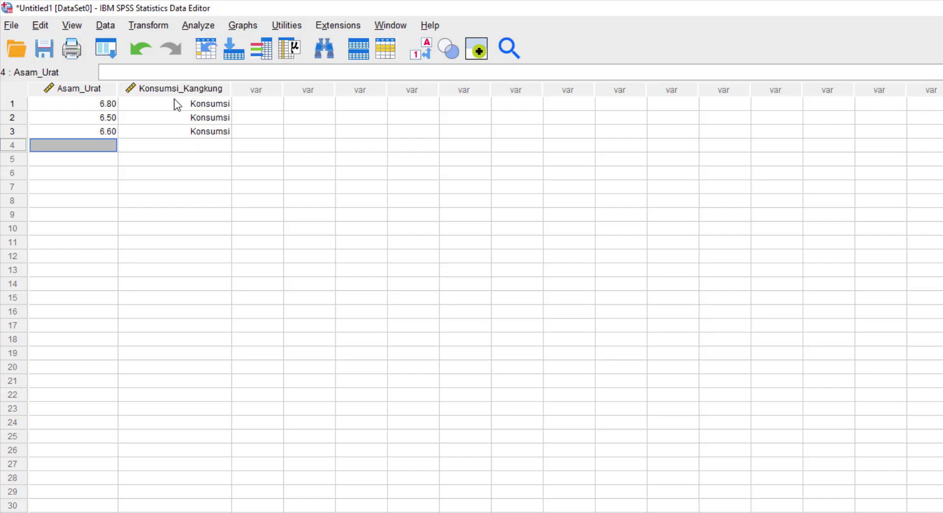
{"action": "type", "text": "79"}
{"action": "key", "text": "BackSpace"}
{"action": "type", "text": "."}
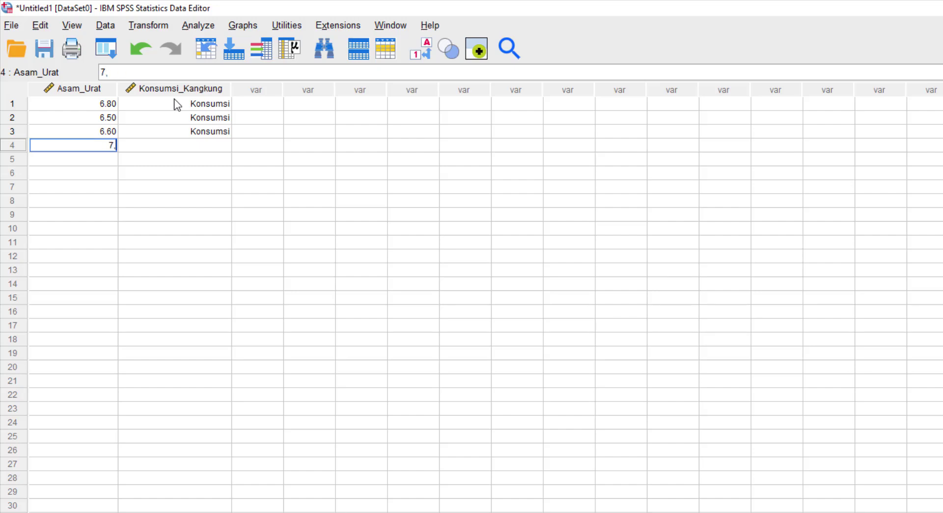
{"action": "type", "text": "0"}
{"action": "key", "text": "Tab"}
{"action": "type", "text": "K"}
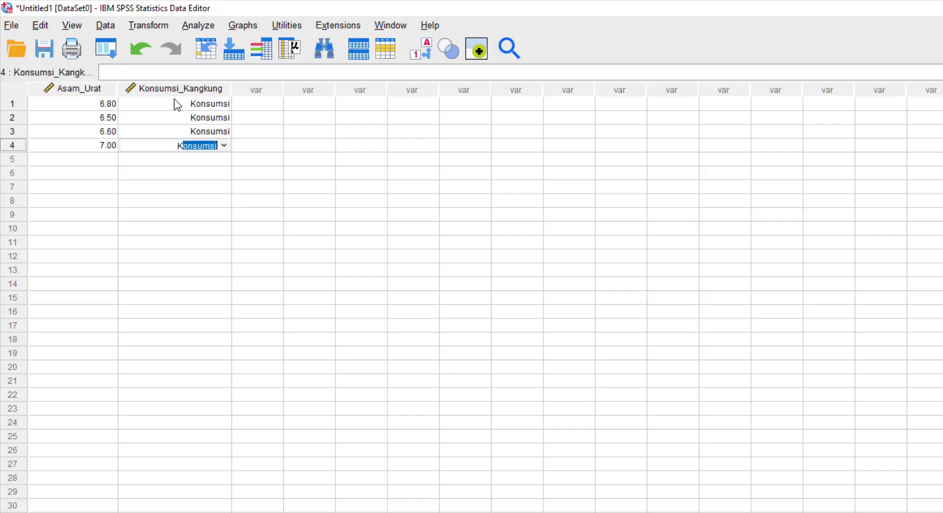
{"action": "key", "text": "Return"}
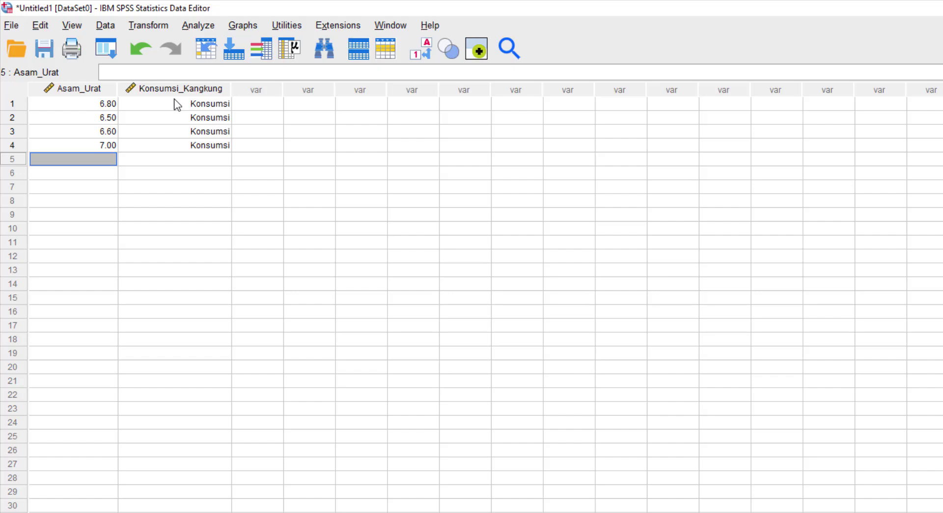
Enter Asam_Urat values 5.6 and 5.3 for cases 5 and 6, each with Konsumsi_Kangkung set to Konsumsi
{"action": "type", "text": "5."}
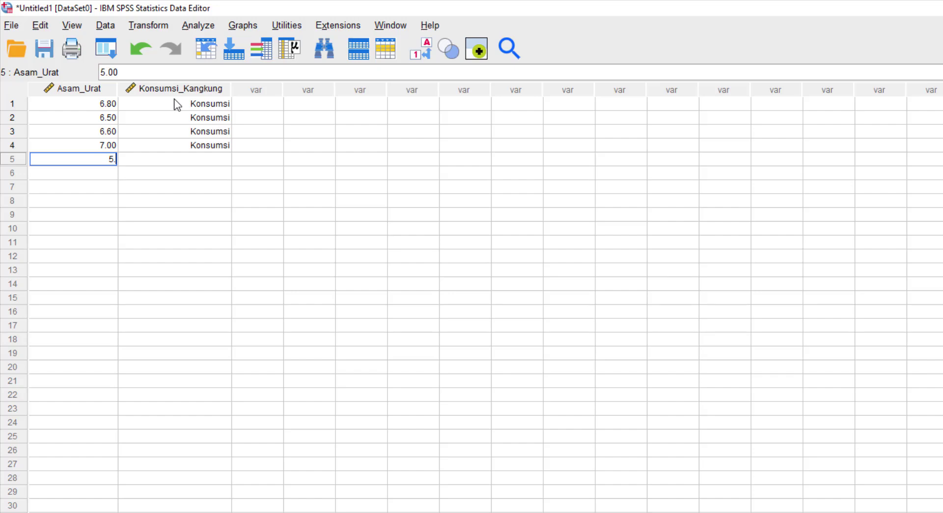
{"action": "type", "text": "6"}
{"action": "key", "text": "Tab"}
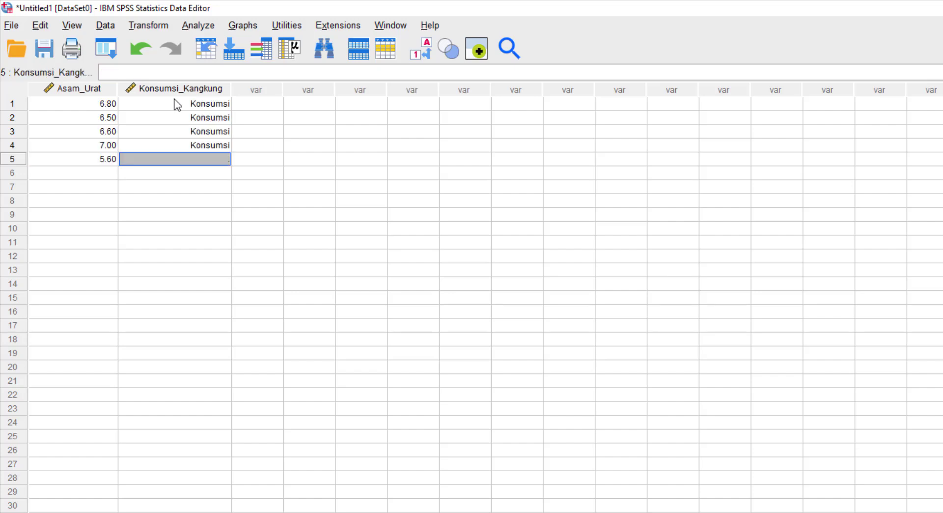
{"action": "type", "text": "Konsumsi"}
{"action": "key", "text": "Return"}
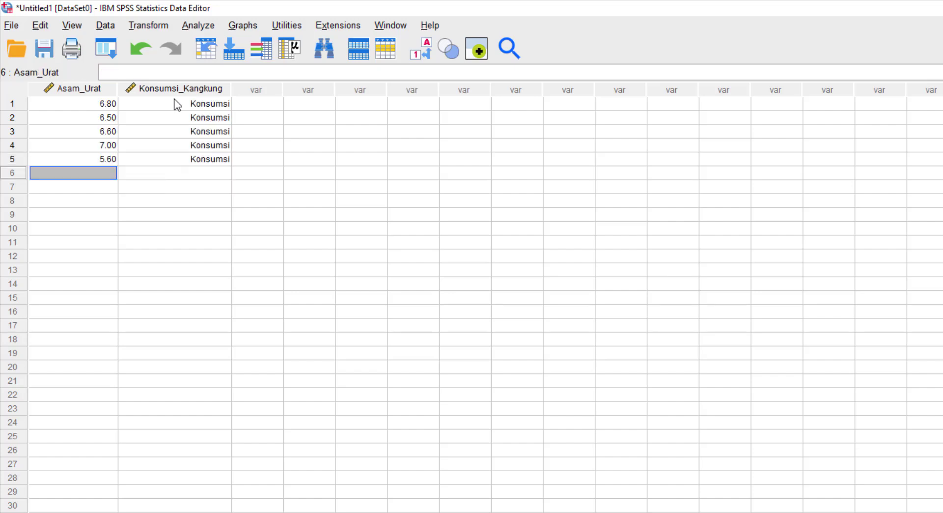
{"action": "type", "text": "5"}
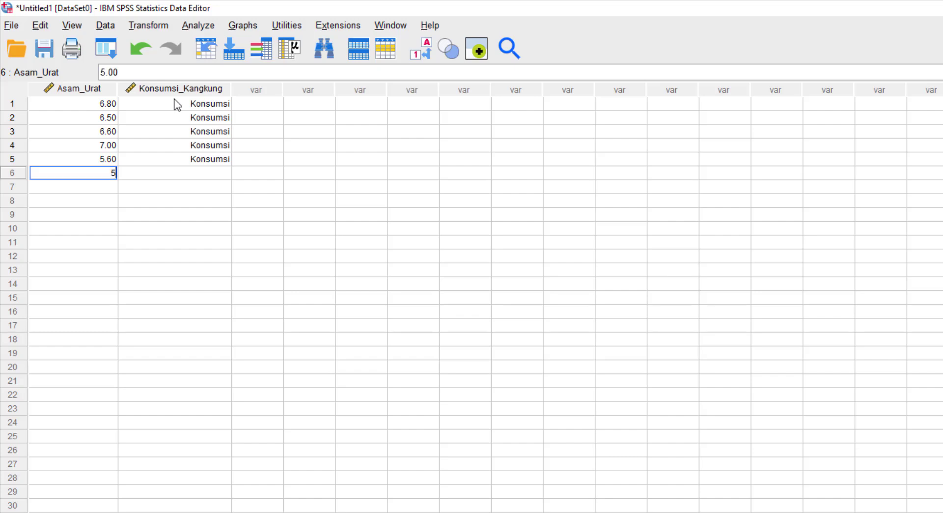
{"action": "type", "text": ".3"}
{"action": "key", "text": "Tab"}
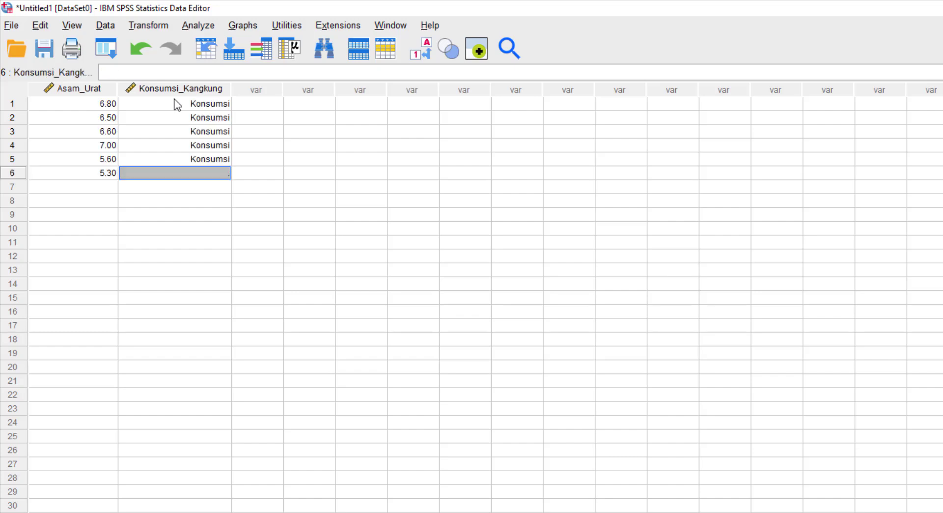
{"action": "type", "text": "Konsumsi"}
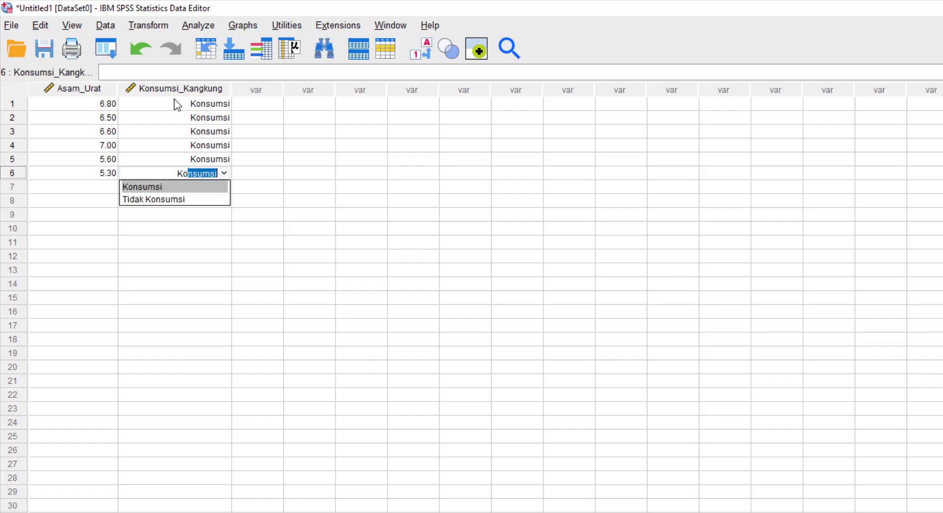
{"action": "key", "text": "Return"}
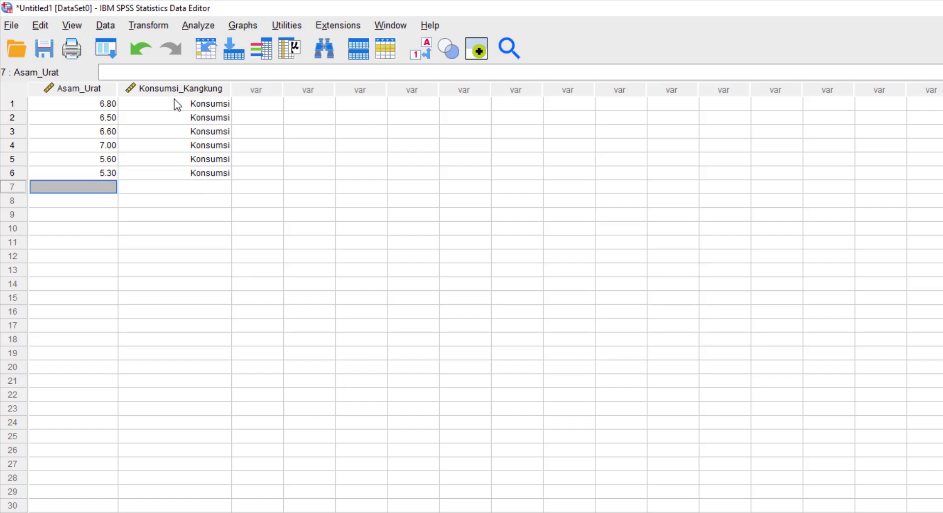
Enter Asam_Urat values 6 and 6.1 for cases 7 and 8, each with Konsumsi_Kangkung set to Konsumsi
{"action": "type", "text": "6."}
{"action": "key", "text": "Tab"}
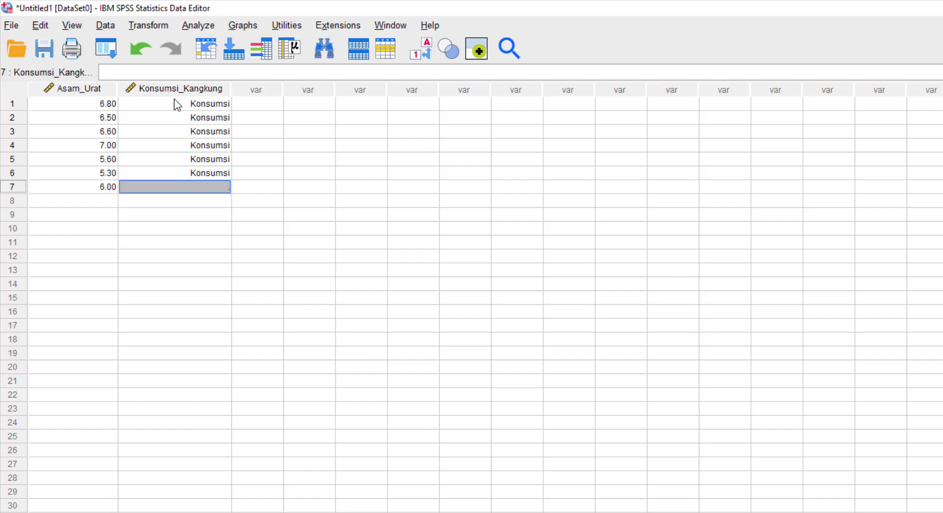
{"action": "type", "text": "Konsumsi"}
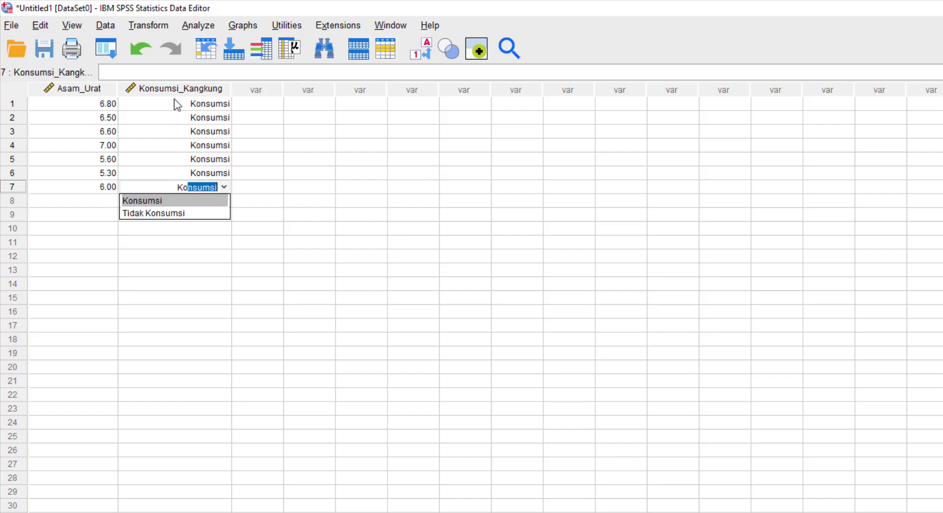
{"action": "key", "text": "Return"}
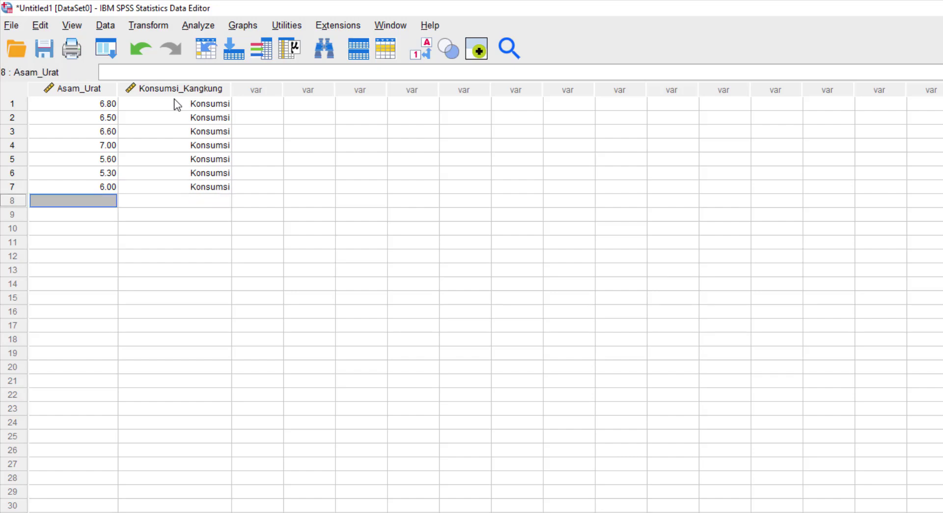
{"action": "type", "text": "6.1"}
{"action": "key", "text": "Tab"}
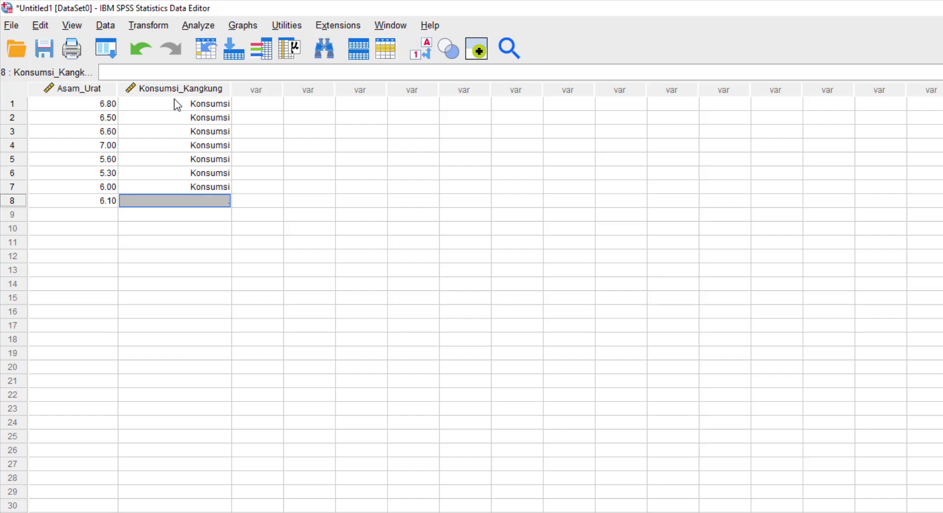
{"action": "type", "text": "Konsumsi"}
{"action": "key", "text": "Return"}
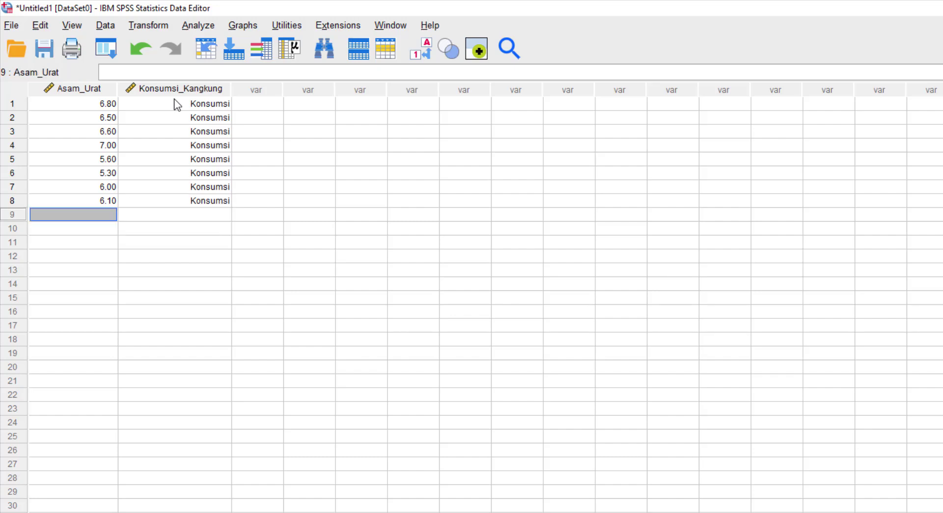
Fill case 9 with an Asam_Urat value of 5.5 and Konsumsi for Konsumsi_Kangkung
{"action": "type", "text": "5.5"}
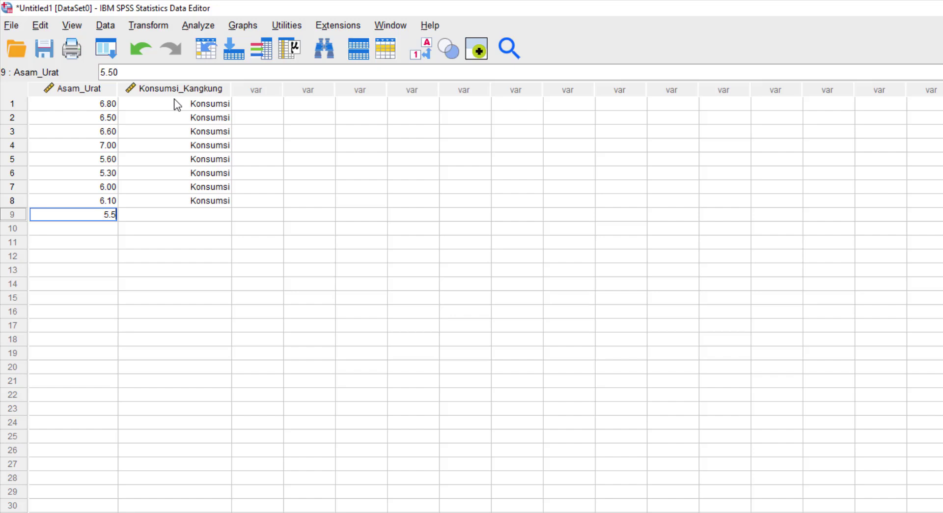
{"action": "key", "text": "Tab"}
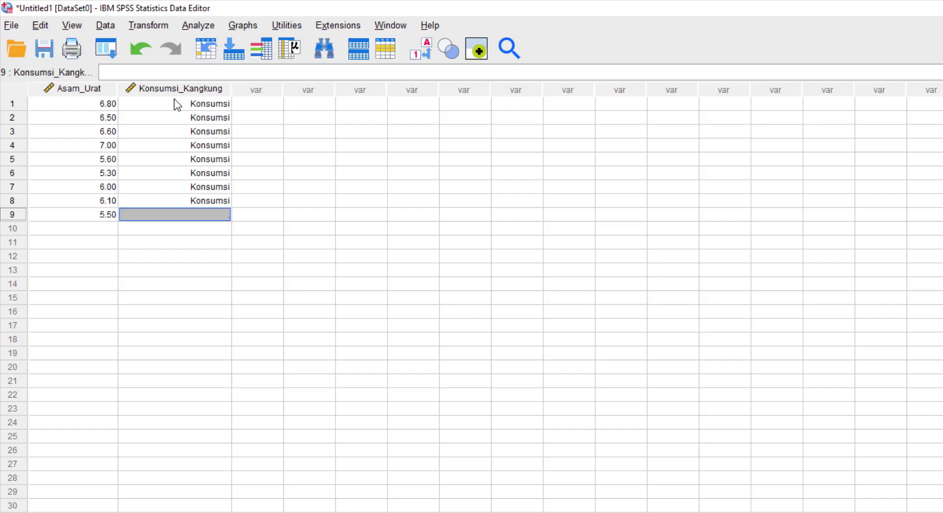
{"action": "type", "text": "Konsumsi"}
{"action": "key", "text": "Return"}
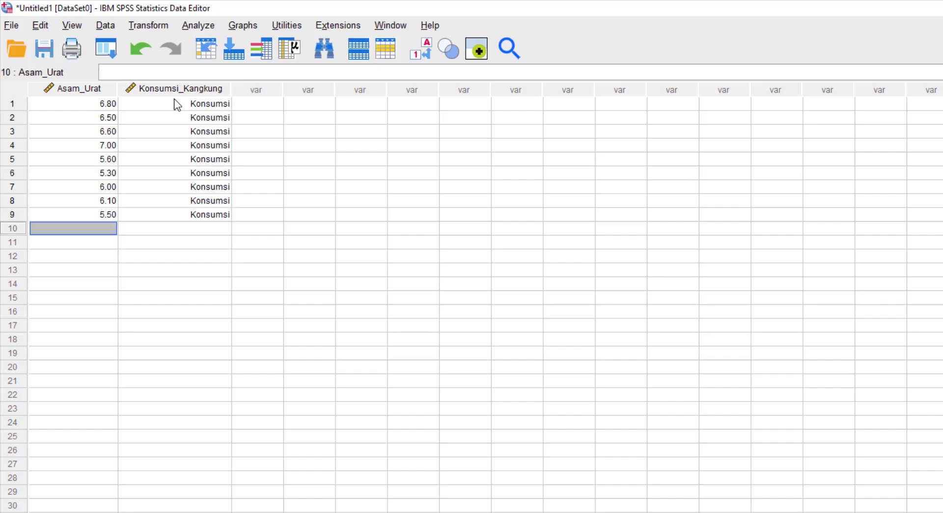
Fill case 10 with an Asam_Urat value of 5.8 and Konsumsi for Konsumsi_Kangkung
{"action": "type", "text": "5.8"}
{"action": "key", "text": "Tab"}
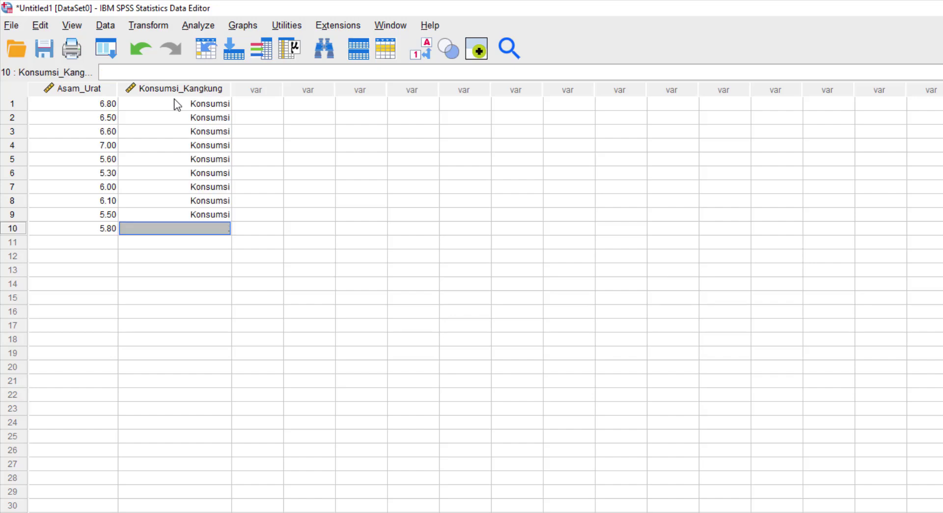
{"action": "type", "text": "Konsumsi"}
{"action": "key", "text": "Return"}
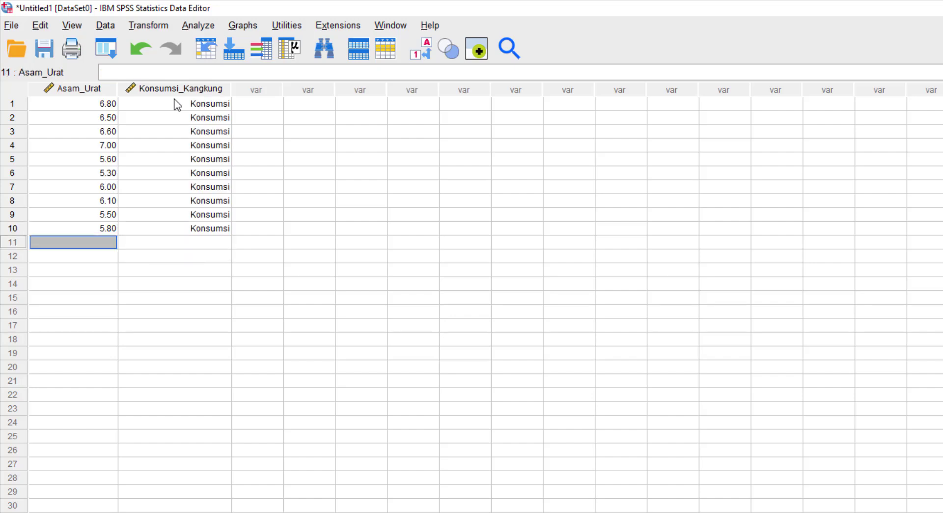
Enter Asam_Urat values 7.1 and 7.5 for cases 11 and 12, each with Konsumsi_Kangkung set to Tidak Konsumsi
{"action": "type", "text": "7.1"}
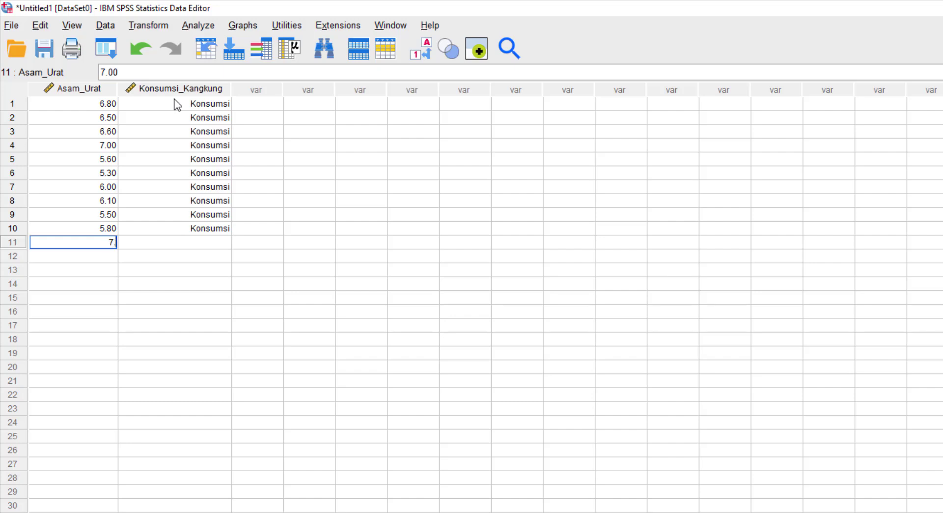
{"action": "key", "text": "Tab"}
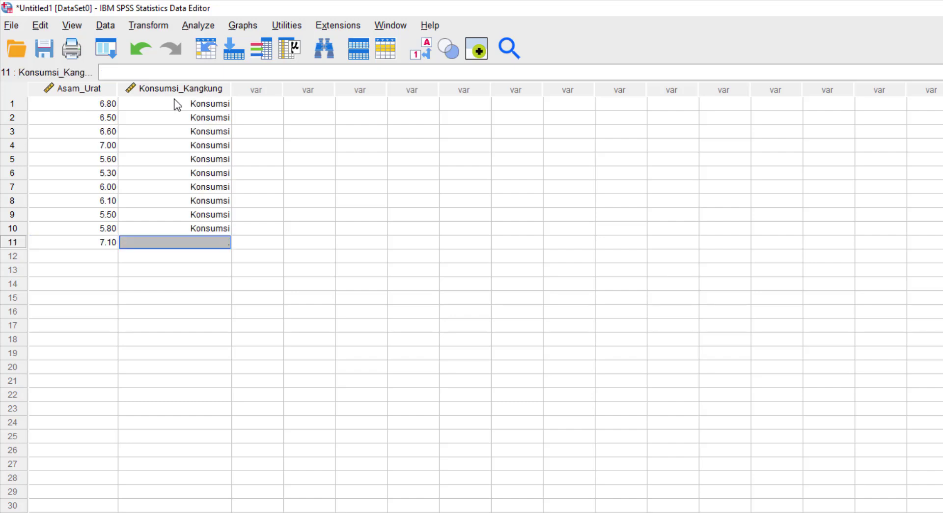
{"action": "type", "text": "Tidak Konsumsi"}
{"action": "key", "text": "Return"}
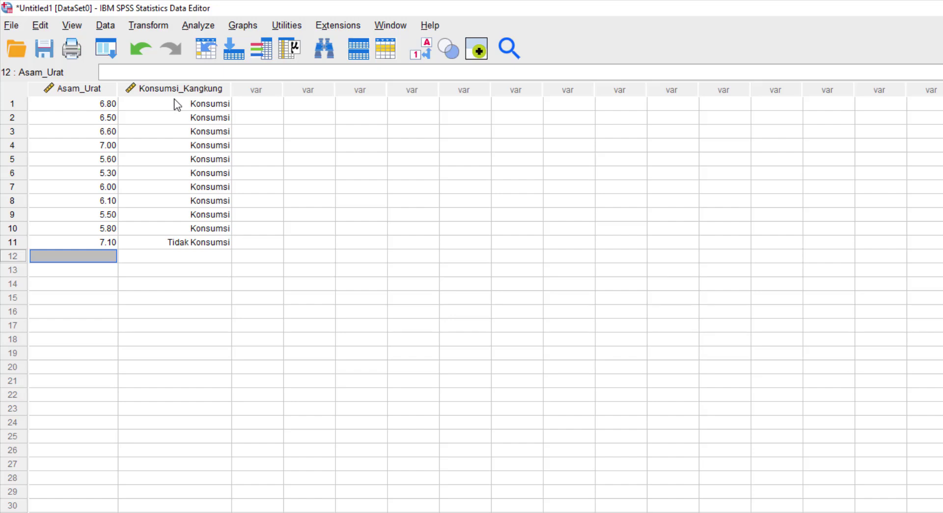
{"action": "type", "text": "7.5"}
{"action": "key", "text": "Tab"}
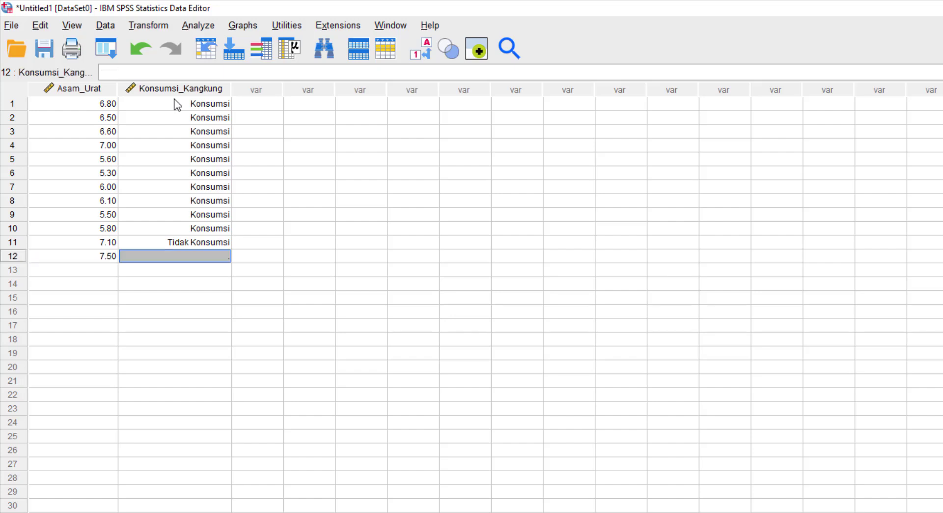
{"action": "type", "text": "Tidak Konsumsi"}
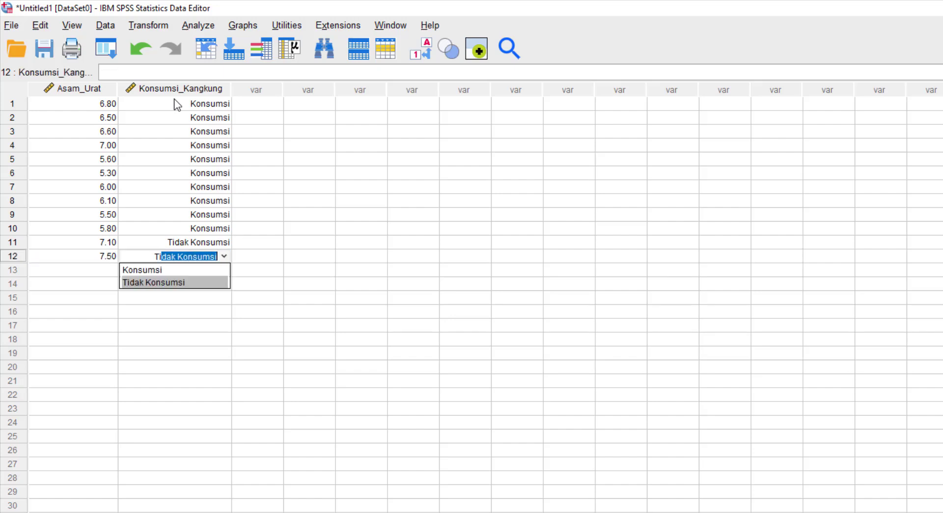
{"action": "key", "text": "Return"}
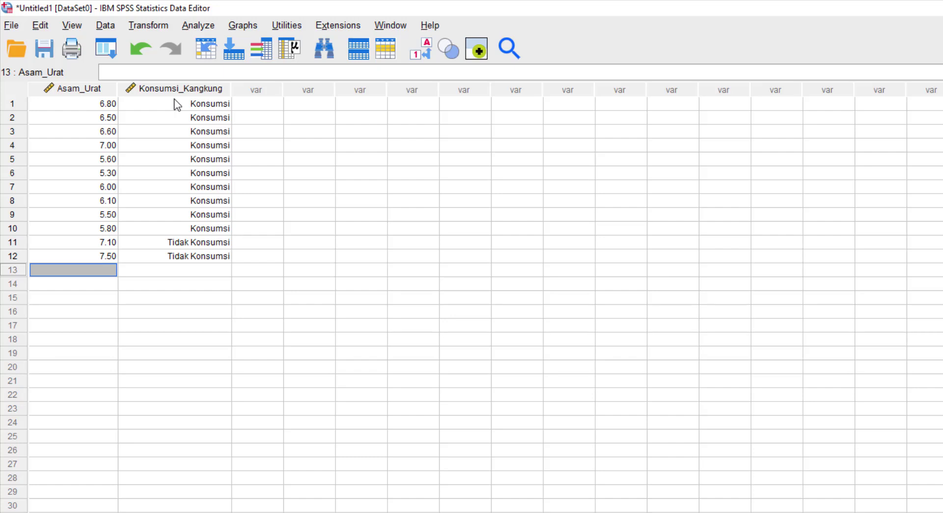
Enter Asam_Urat values 6.6 and 6.5 for cases 13 and 14, each with Konsumsi_Kangkung set to Tidak Konsumsi
{"action": "type", "text": "6.6"}
{"action": "key", "text": "Tab"}
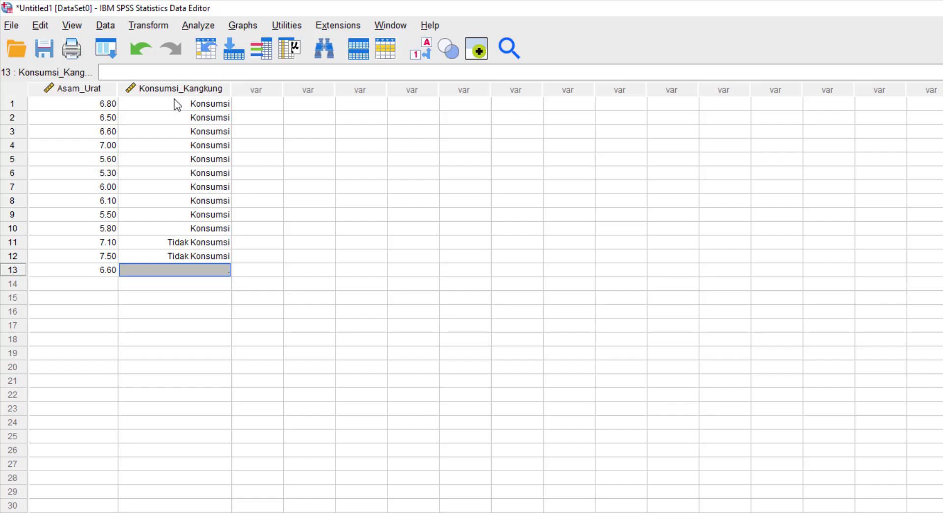
{"action": "type", "text": "Tidak Konsumsi"}
{"action": "key", "text": "Return"}
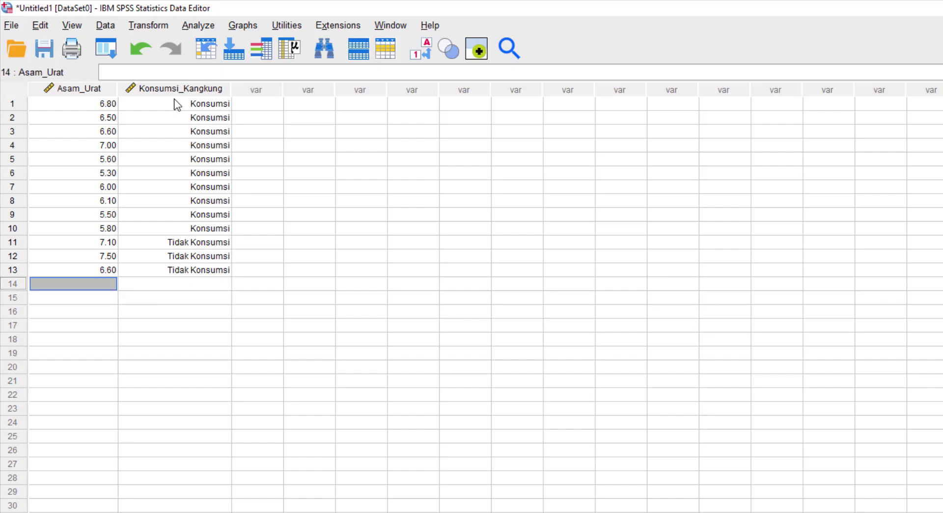
{"action": "type", "text": "6"}
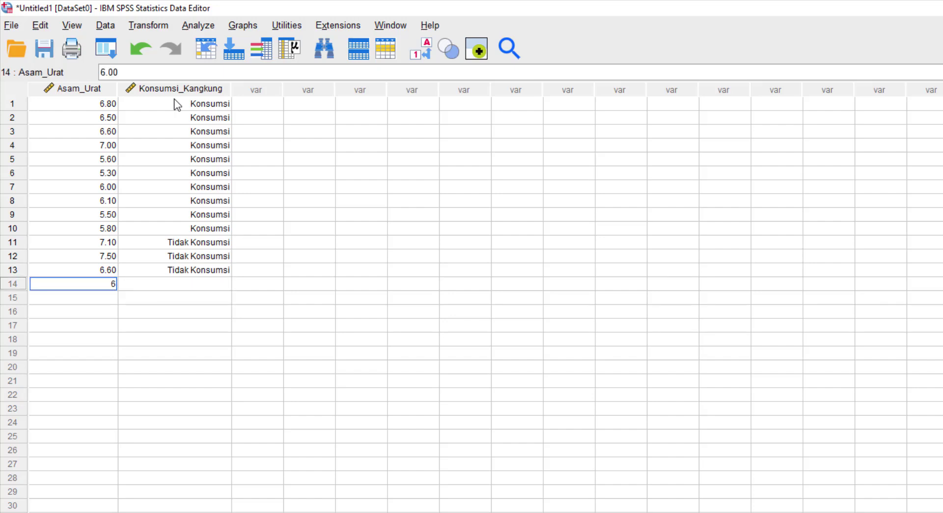
{"action": "type", "text": ".5"}
{"action": "key", "text": "Tab"}
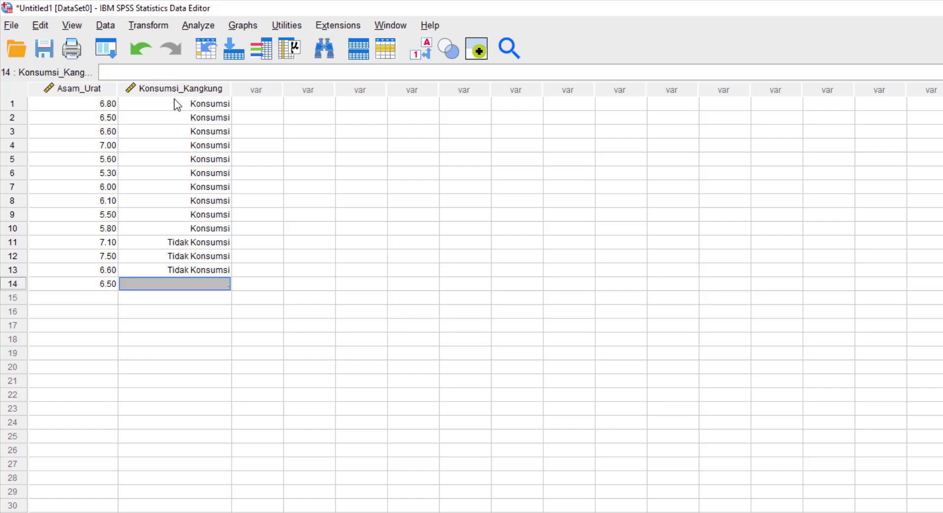
{"action": "type", "text": "T"}
{"action": "key", "text": "Tab"}
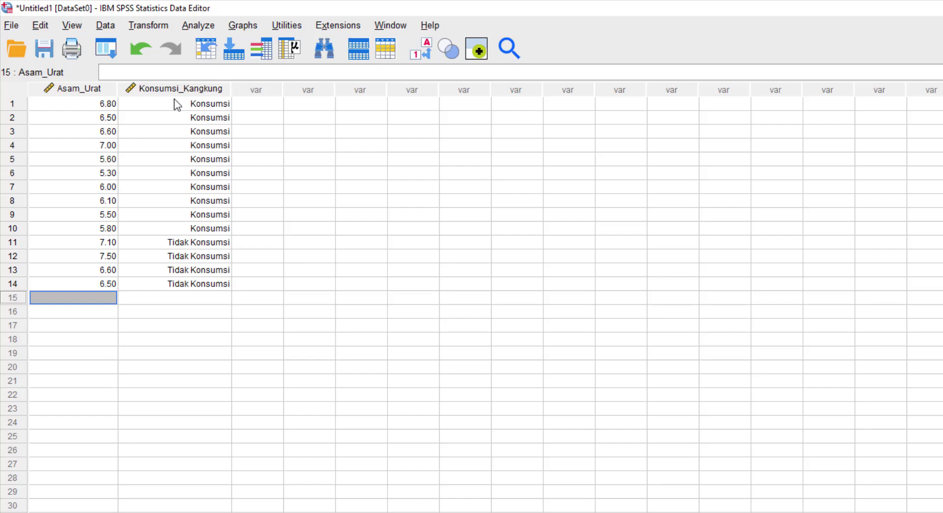
Enter Asam_Urat values 6.0 and 6.1 for cases 15 and 16, each with Konsumsi_Kangkung set to Tidak Konsumsi
{"action": "type", "text": "6."}
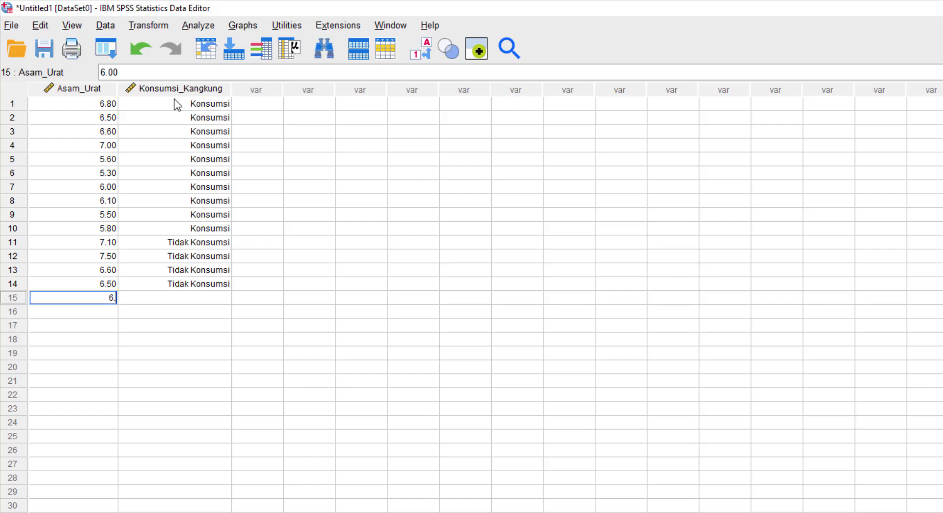
{"action": "type", "text": "0"}
{"action": "key", "text": "Tab"}
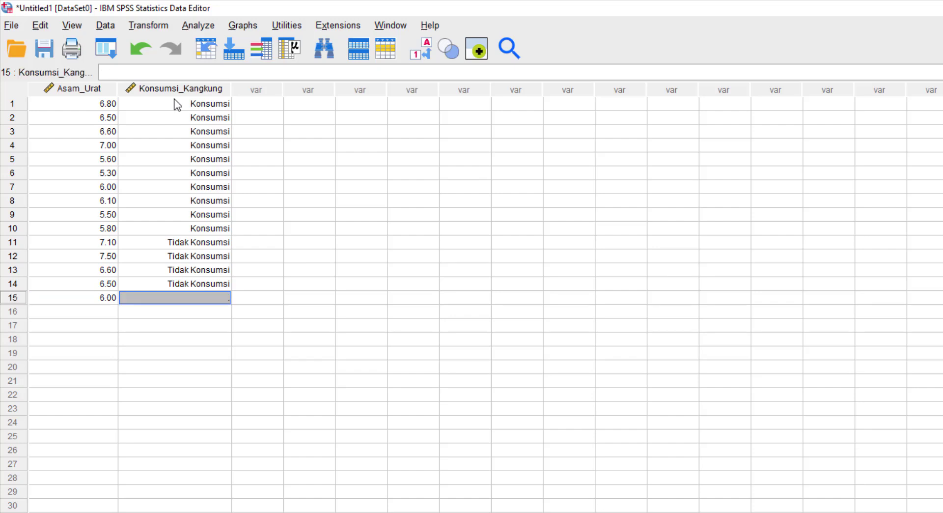
{"action": "type", "text": "Tidak Konsumsi"}
{"action": "key", "text": "Return"}
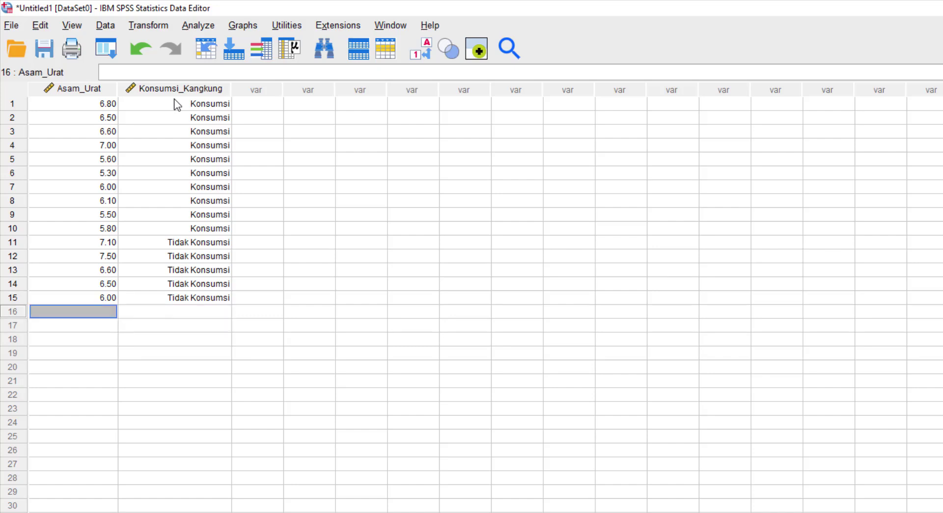
{"action": "type", "text": "6.1"}
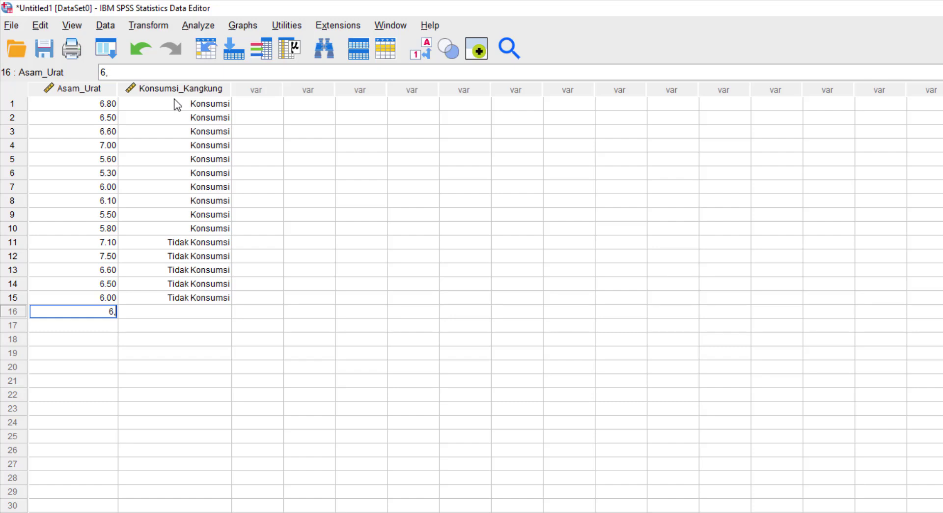
{"action": "key", "text": "Tab"}
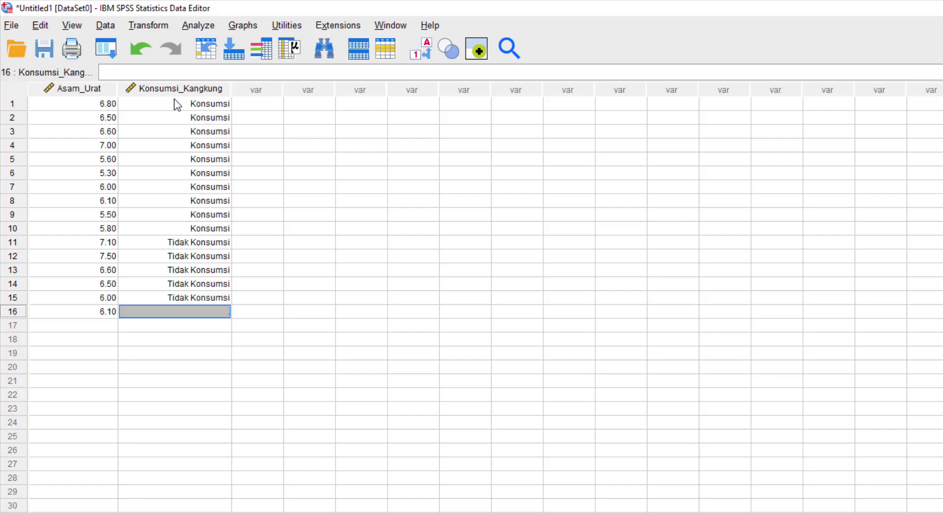
{"action": "type", "text": "Tidak Konsumsi"}
{"action": "key", "text": "Return"}
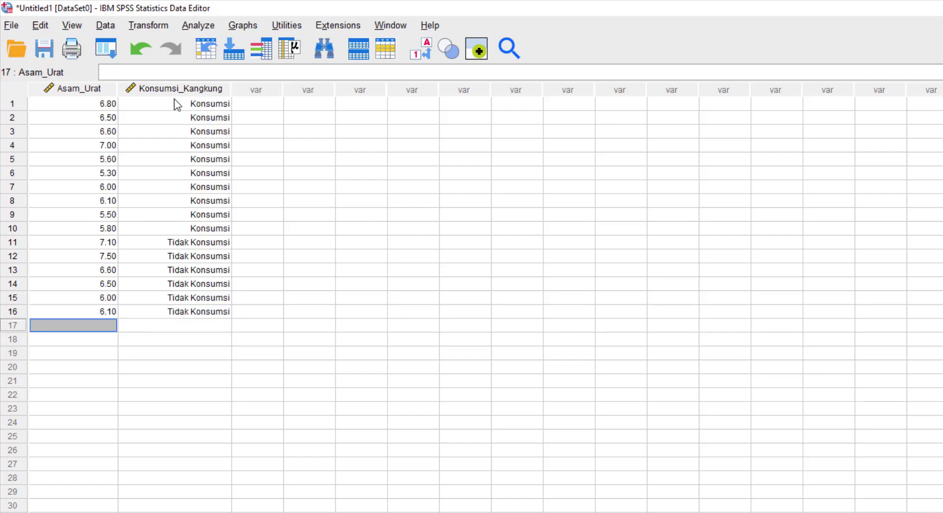
Enter Asam_Urat values 6.3 and 6.9 for cases 17 and 18, each with Konsumsi_Kangkung set to Tidak Konsumsi
{"action": "type", "text": "6.3"}
{"action": "key", "text": "Tab"}
{"action": "type", "text": "T"}
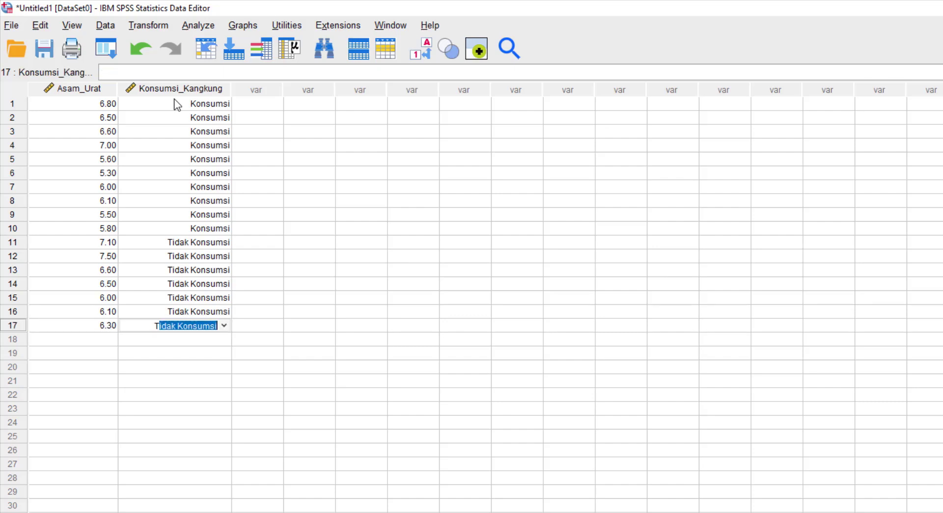
{"action": "key", "text": "Return"}
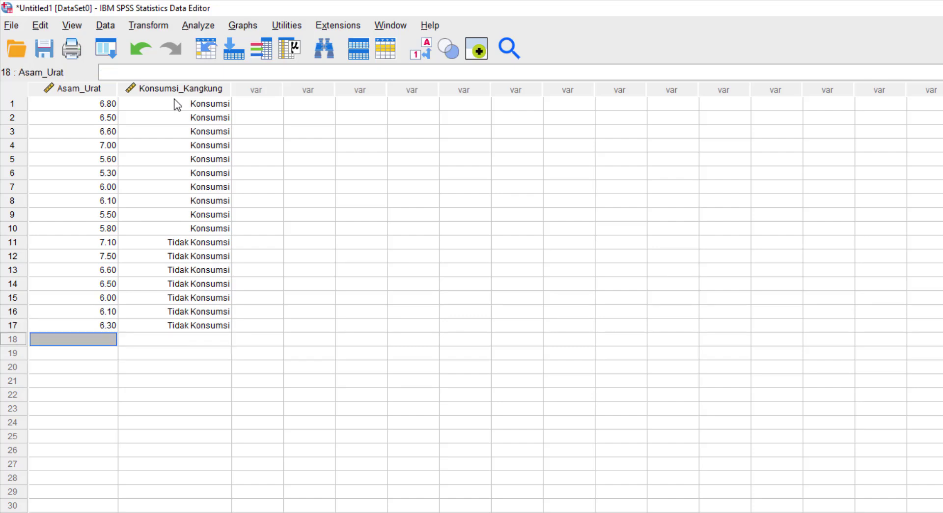
{"action": "type", "text": "6.9"}
{"action": "key", "text": "Tab"}
{"action": "type", "text": "T"}
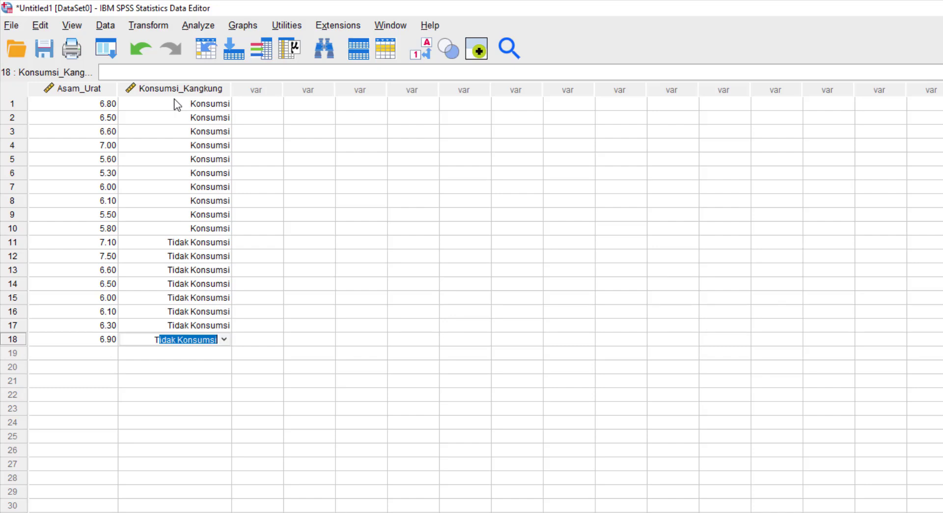
{"action": "key", "text": "Return"}
Enter Asam_Urat values 6.5 and 6.0 for cases 19 and 20, each with Konsumsi_Kangkung set to Tidak Konsumsi
{"action": "type", "text": "6.5"}
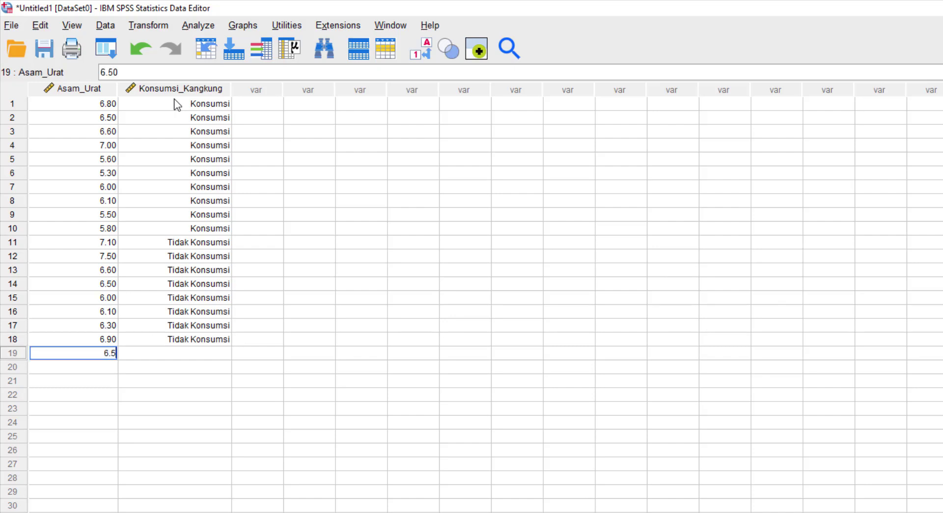
{"action": "key", "text": "Tab"}
{"action": "type", "text": "T"}
{"action": "key", "text": "Return"}
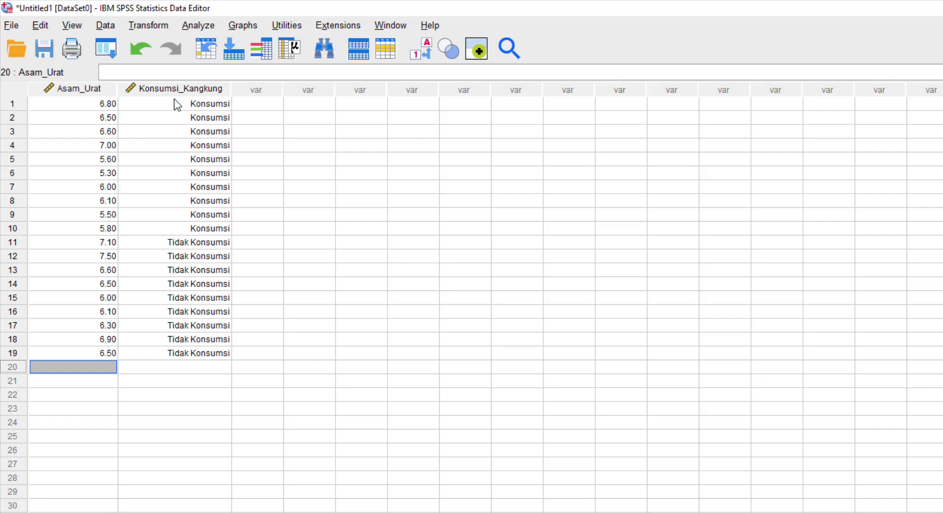
{"action": "type", "text": "6.0"}
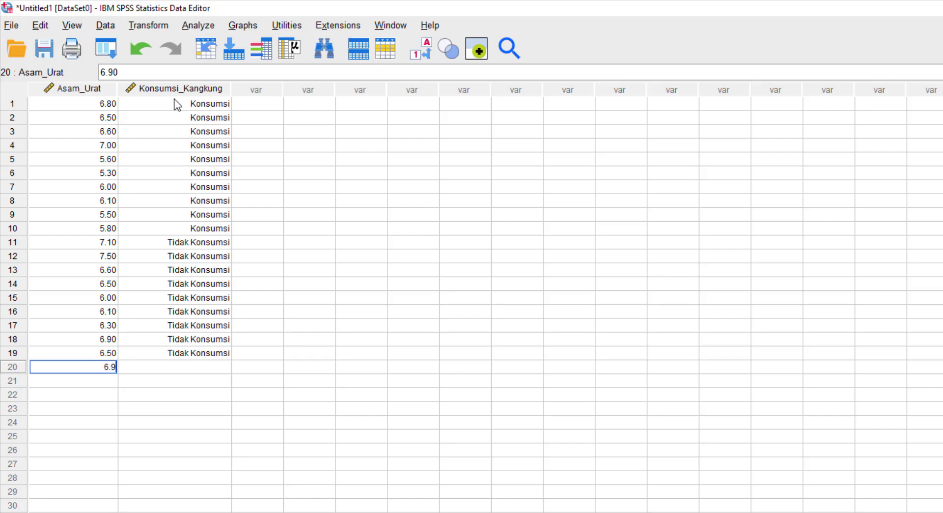
{"action": "key", "text": "Tab"}
{"action": "type", "text": "T"}
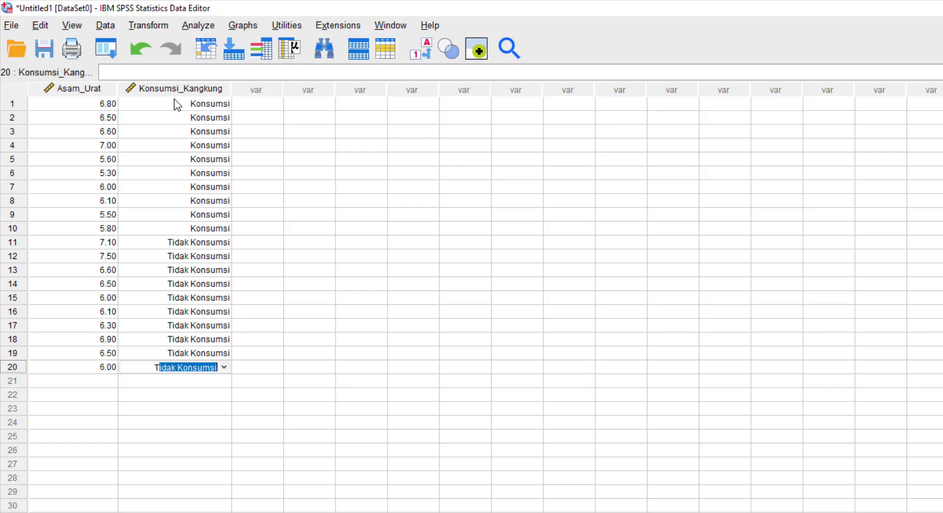
{"action": "key", "text": "Return"}
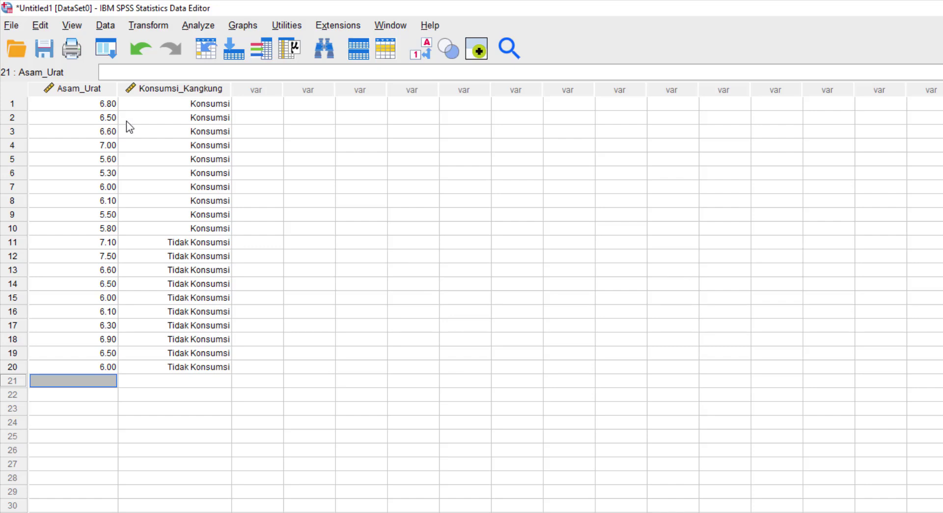
Save the dataset as ujimann-whitney in SPSS Statistics (*.sav) format in the Belajar SPSS Level Dasar folder
{"action": "left_click", "coordinate": [14, 24]}
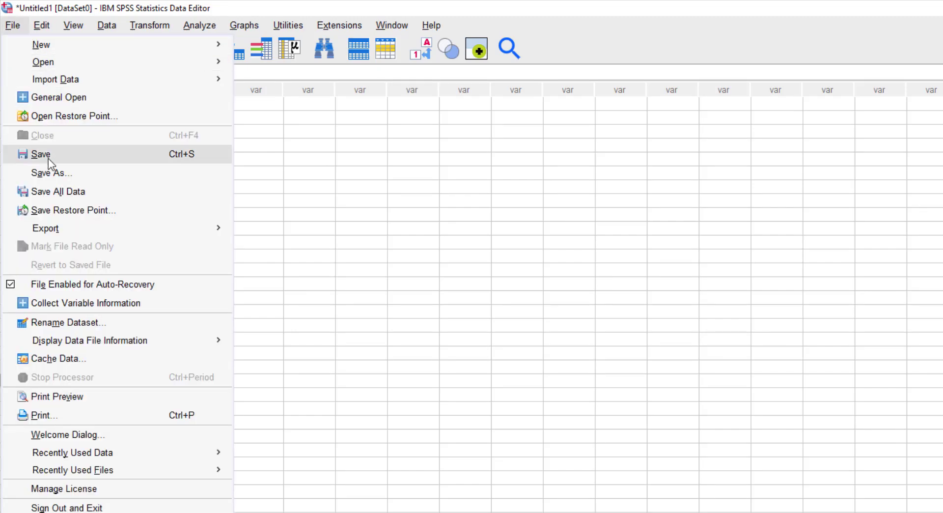
{"action": "left_click", "coordinate": [49, 172]}
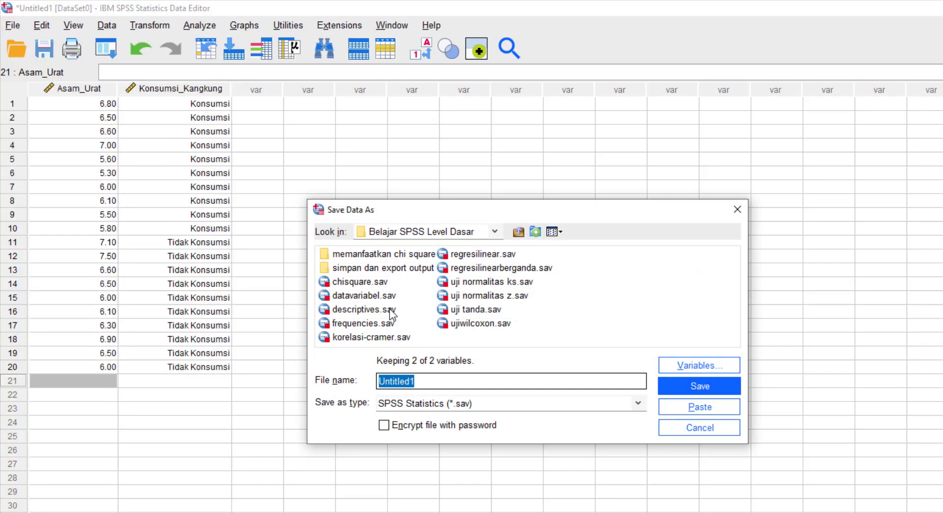
{"action": "type", "text": "ujimann-wh"}
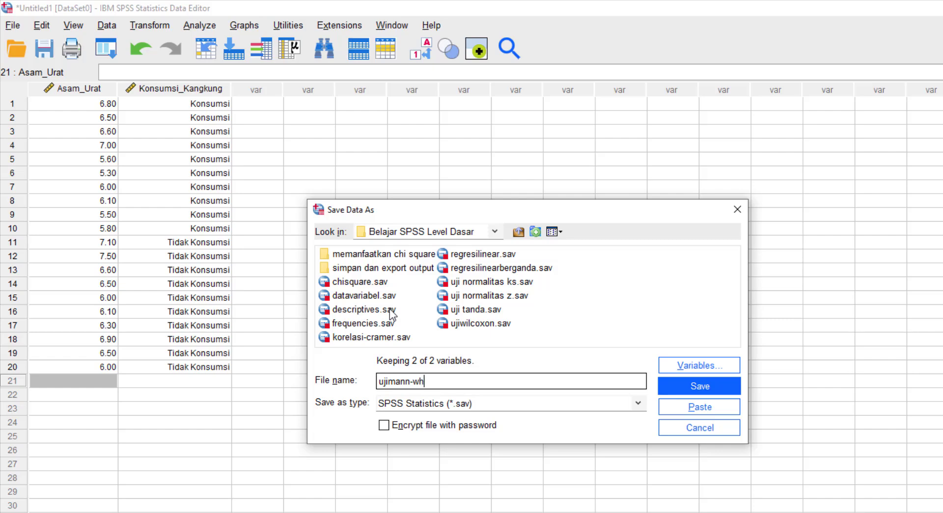
{"action": "type", "text": "itney"}
{"action": "key", "text": "Return"}
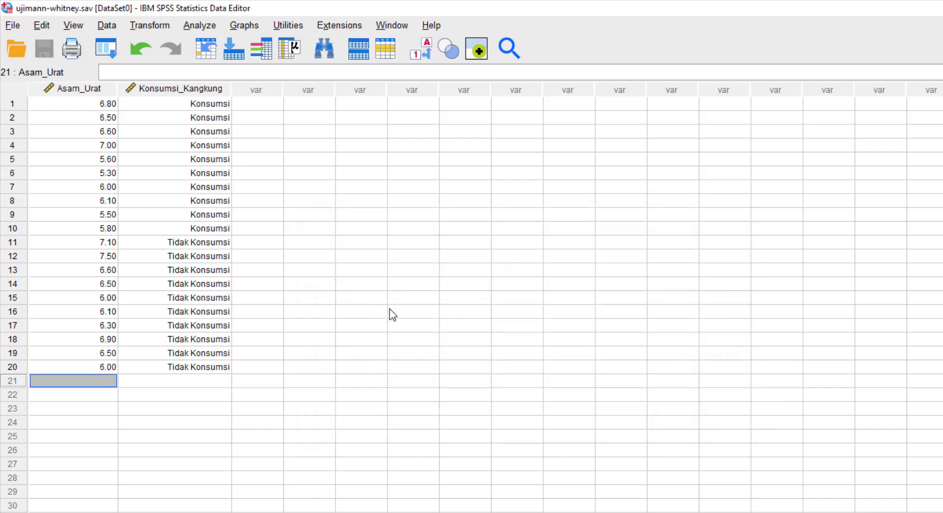
Set up a legacy nonparametric test for two independent samples with Asam Urat as the test variable and Konsumsi_Kangkung as the grouping variable
{"action": "left_click", "coordinate": [196, 27]}
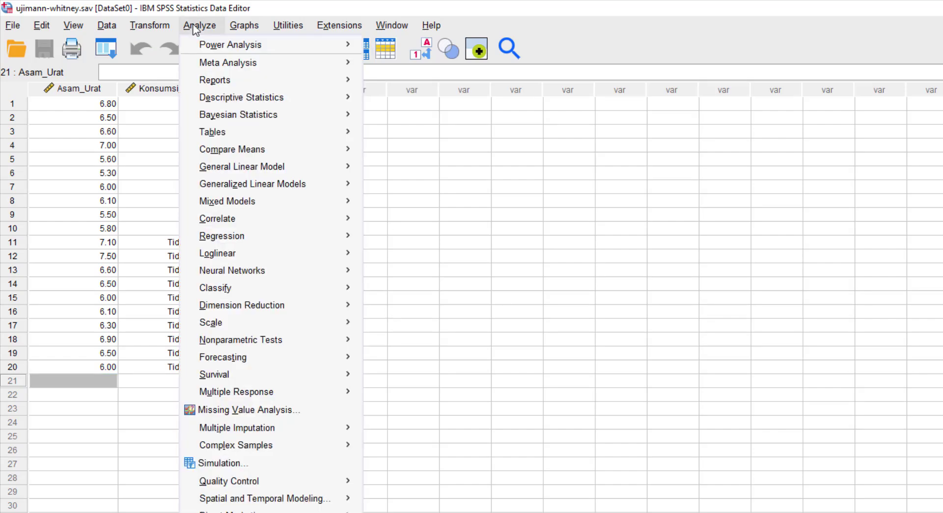
{"action": "mouse_move", "coordinate": [233, 344]}
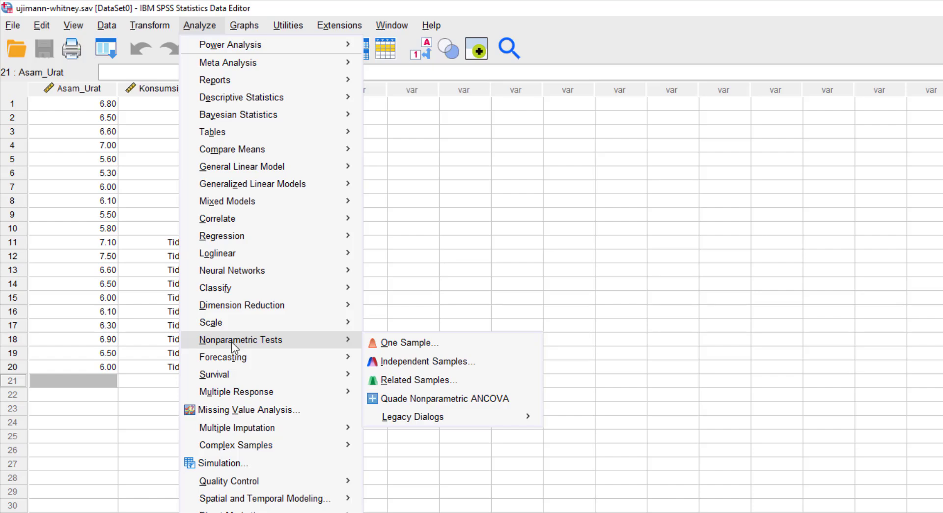
{"action": "mouse_move", "coordinate": [394, 415]}
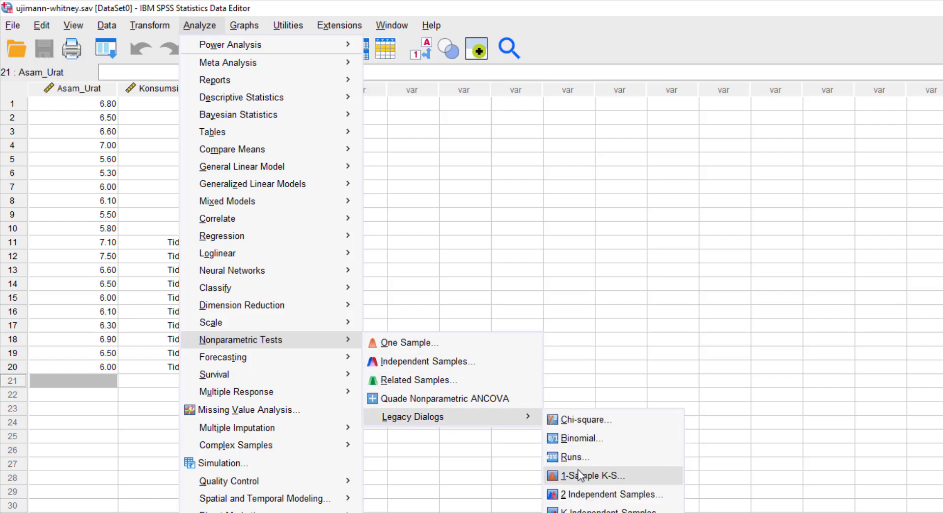
{"action": "left_click", "coordinate": [585, 496]}
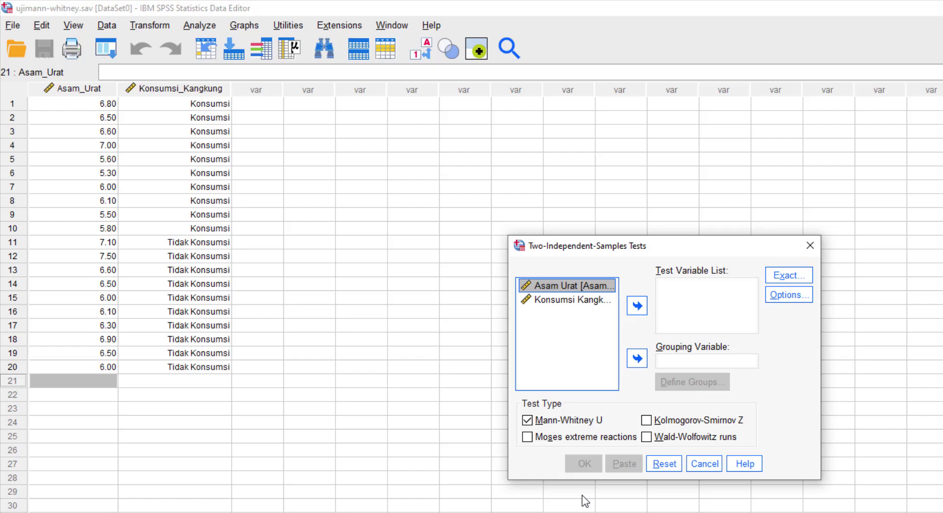
{"action": "left_click_drag", "start_coordinate": [580, 246], "coordinate": [370, 149]}
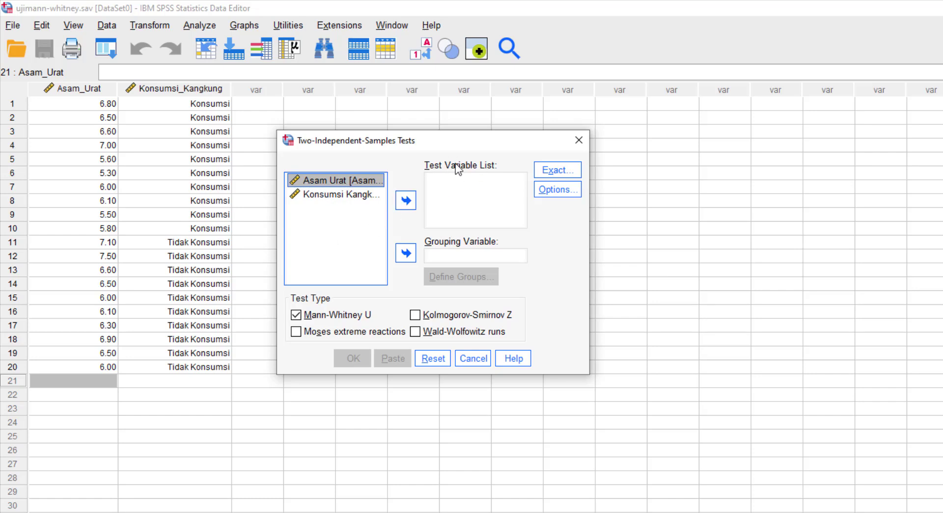
{"action": "left_click", "coordinate": [403, 203]}
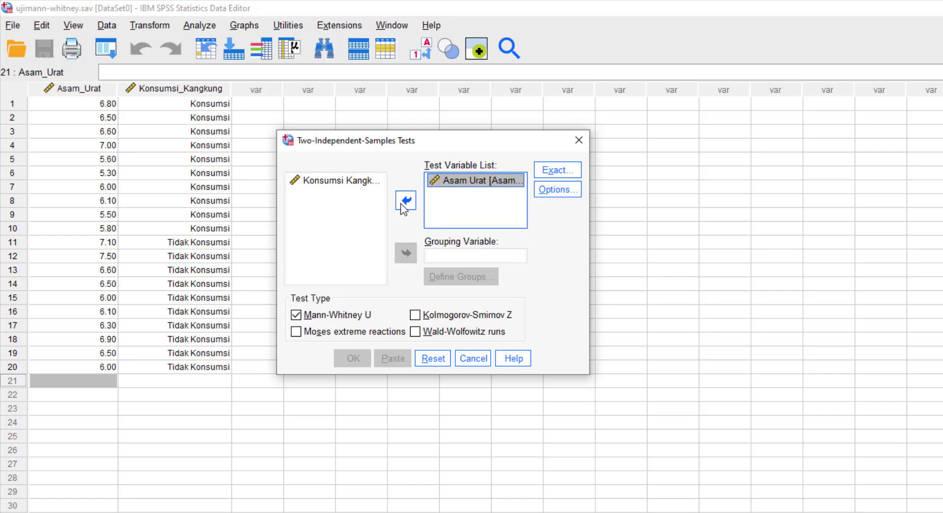
{"action": "left_click", "coordinate": [349, 181]}
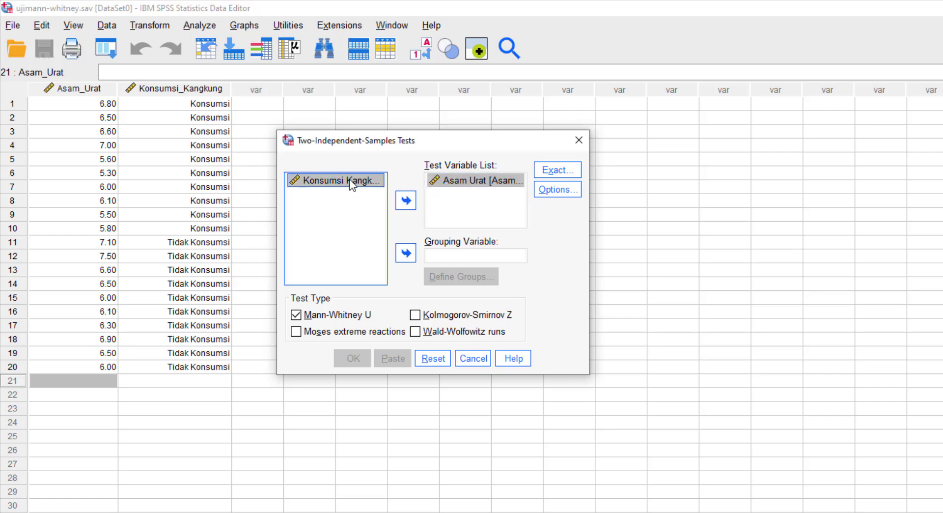
{"action": "left_click", "coordinate": [406, 254]}
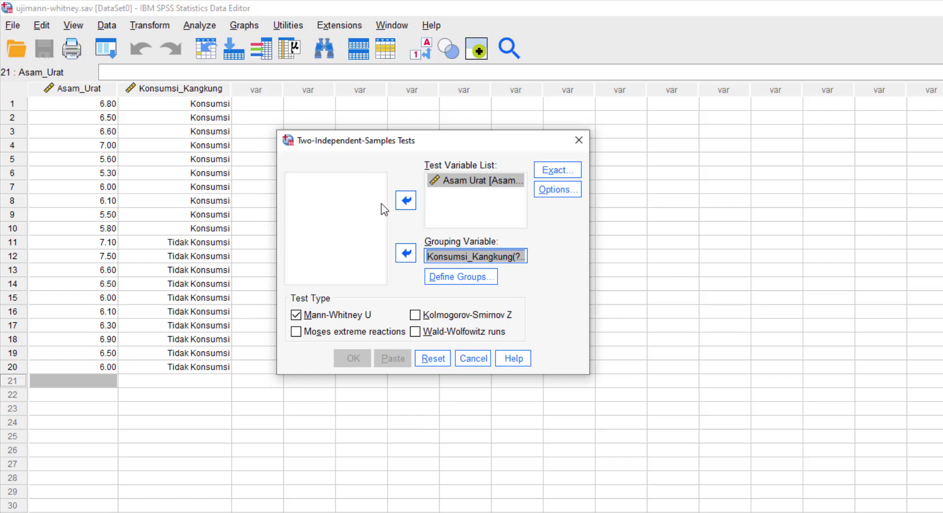
Define Group 1 as 1 and Group 2 as 2 for Konsumsi_Kangkung and run the Mann-Whitney U test
{"action": "left_click", "coordinate": [435, 277]}
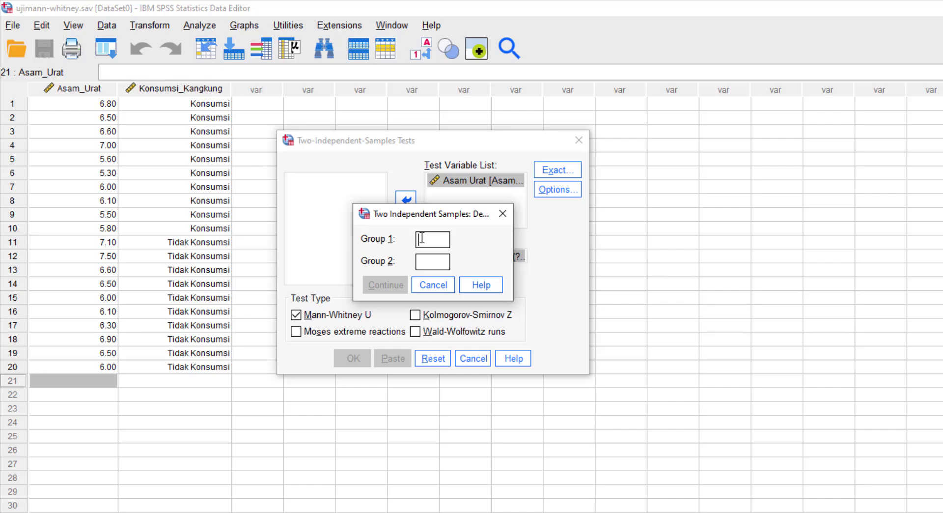
{"action": "type", "text": "1"}
{"action": "left_click", "coordinate": [423, 262]}
{"action": "type", "text": "2"}
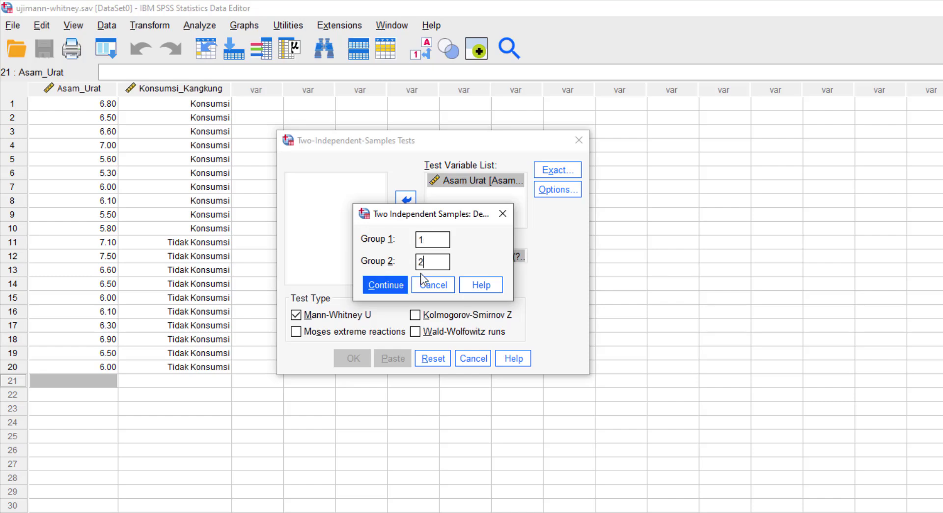
{"action": "left_click", "coordinate": [397, 288]}
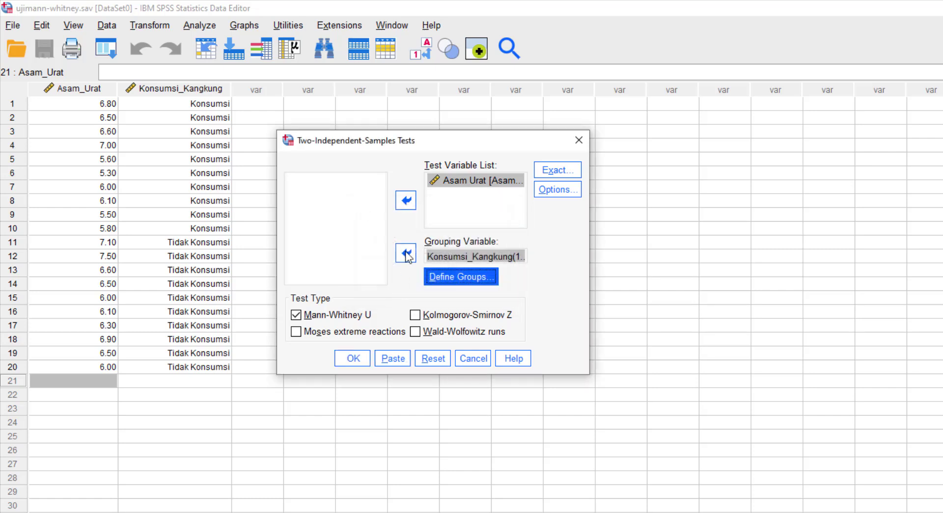
{"action": "left_click", "coordinate": [356, 357]}
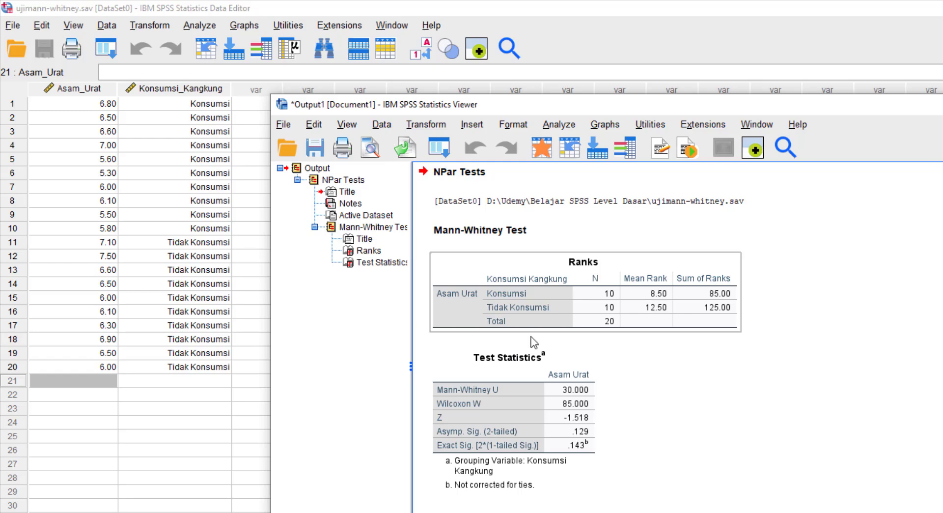
{"action": "left_click", "coordinate": [516, 374]}
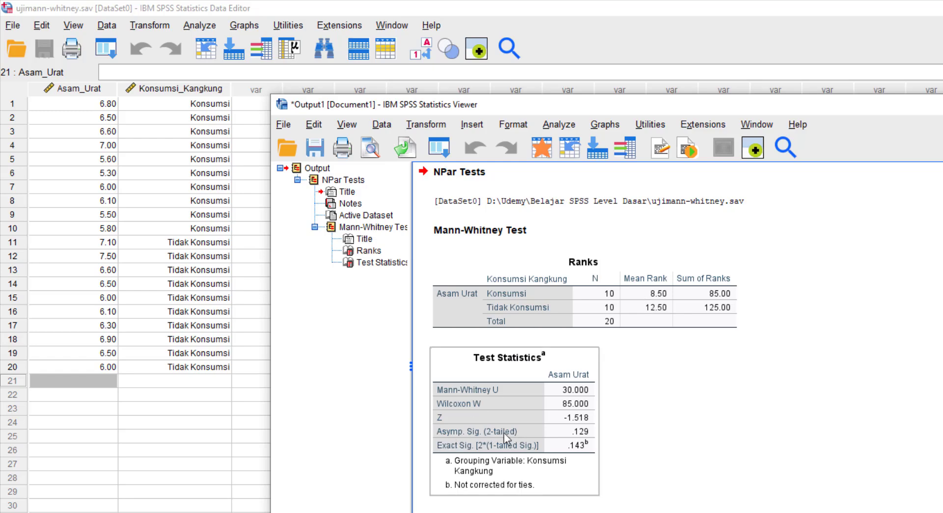